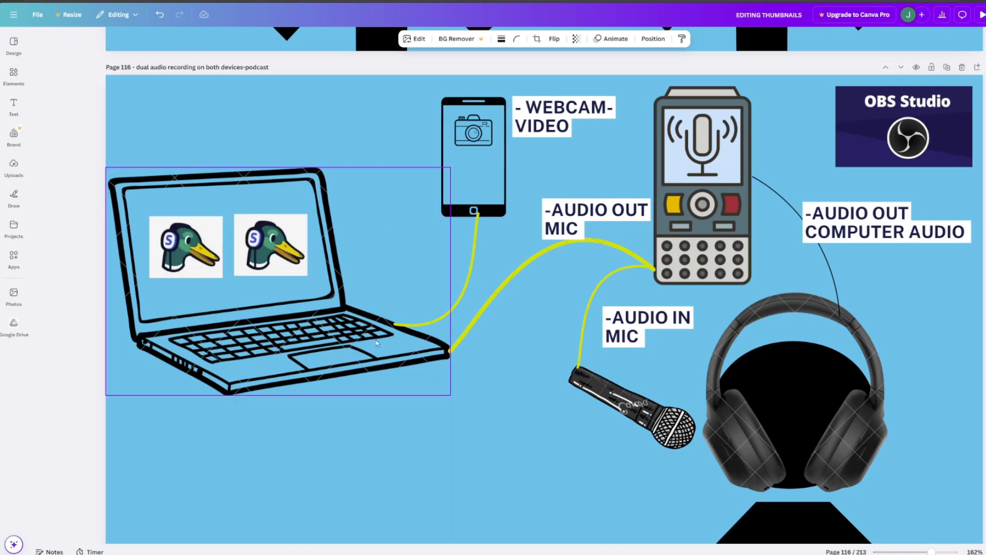
Place two small copies of the duck logo side by side over the audio recorder's display on page 116.
left_click(355, 362)
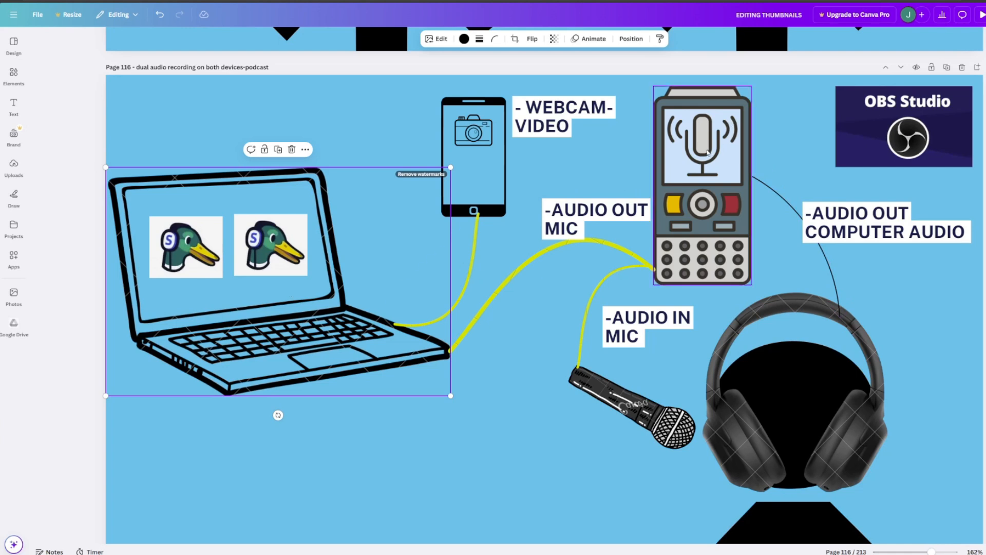
left_click(281, 214)
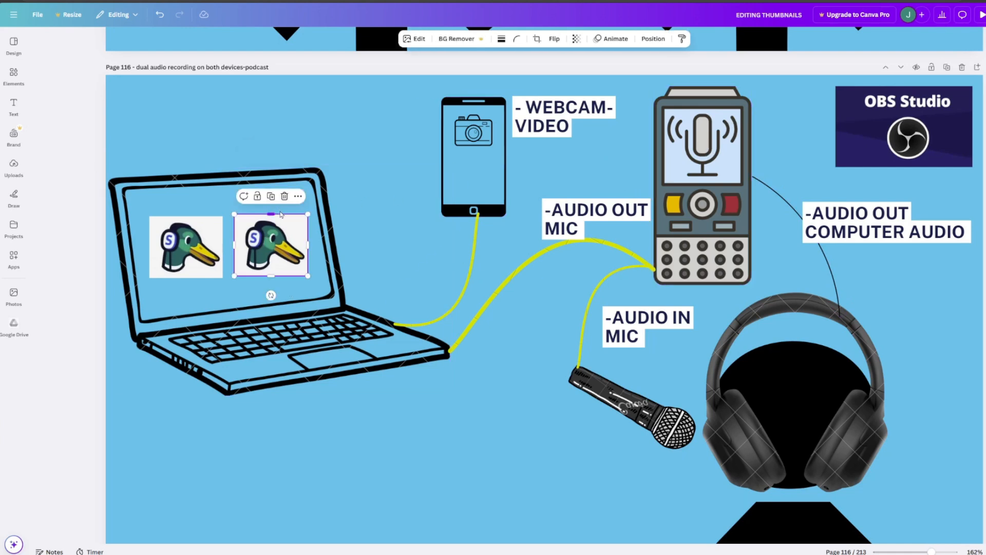
left_click_drag(281, 214, 772, 138)
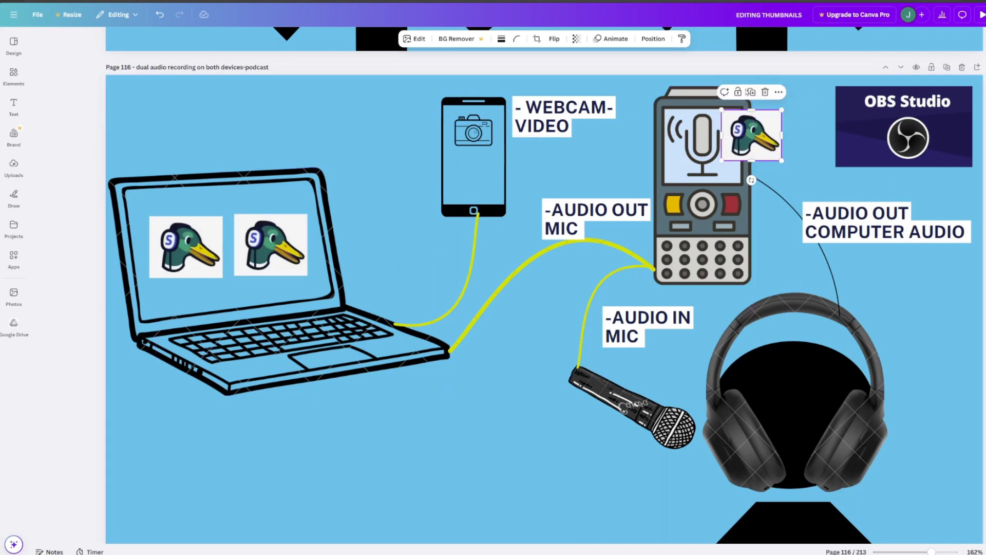
left_click(749, 92)
left_click_drag(738, 119, 663, 119)
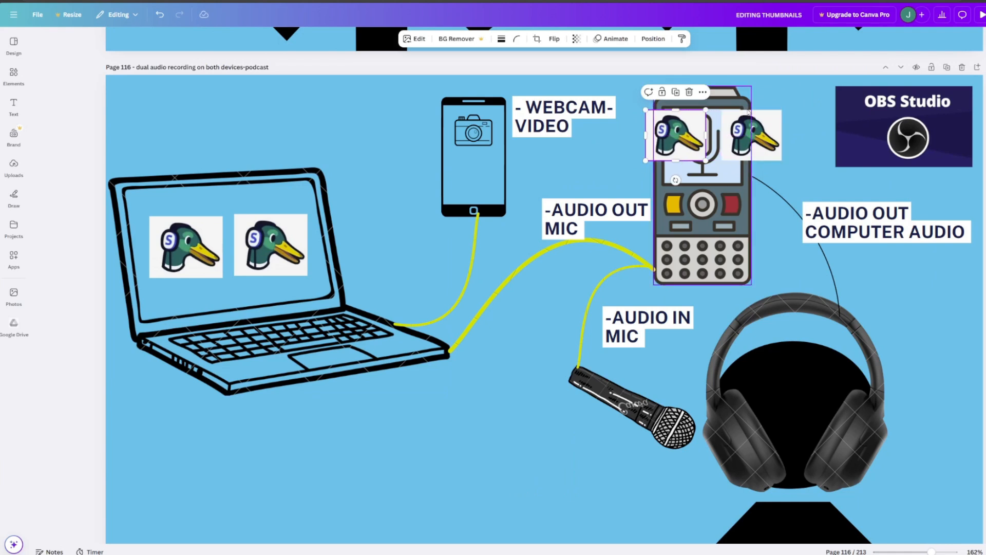
left_click(842, 170)
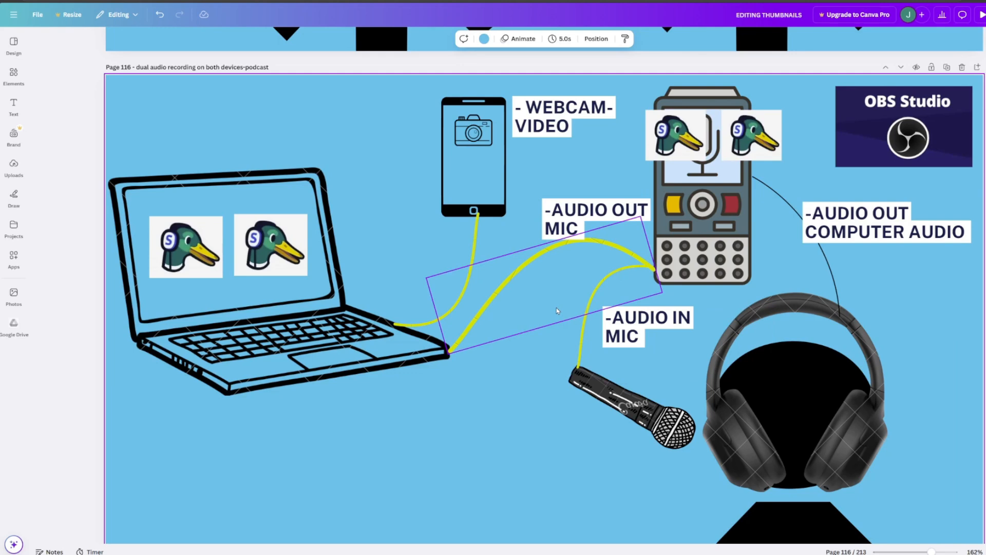
Shrink the duck logo on page 117 to about 96 by 81 and reposition it within the laptop's screen.
scroll(556, 308, "down", 6)
scroll(556, 310, "down", 4)
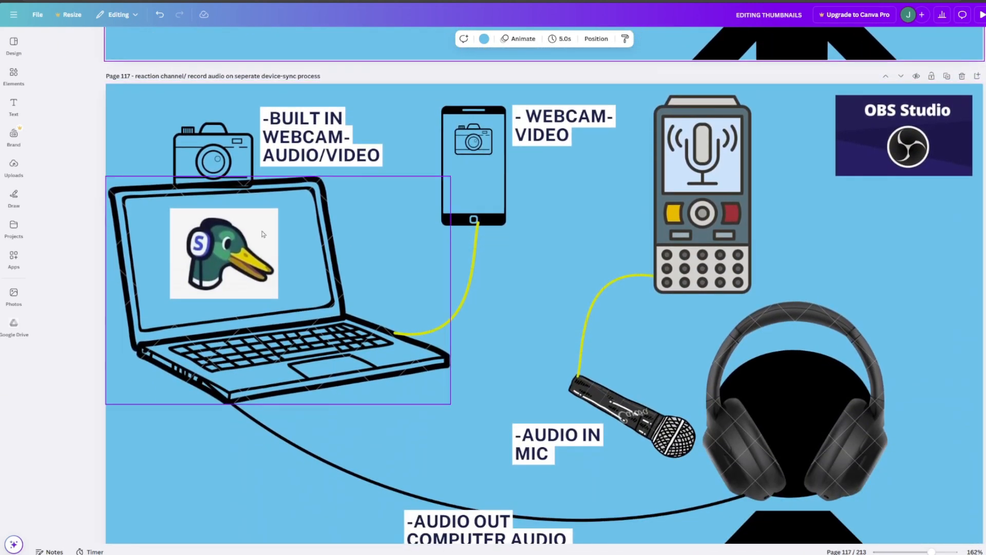
left_click(206, 242)
left_click_drag(277, 209, 240, 240)
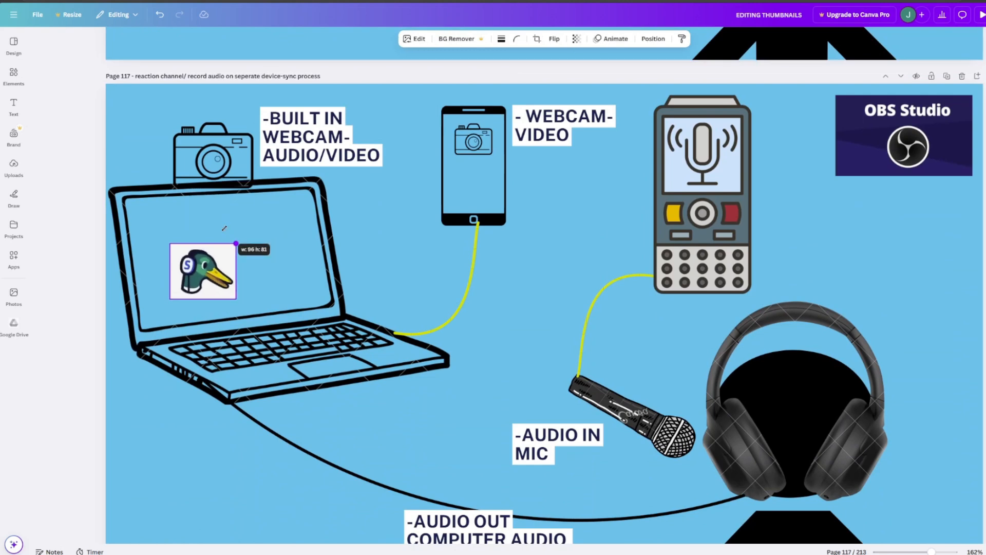
left_click_drag(222, 274, 190, 255)
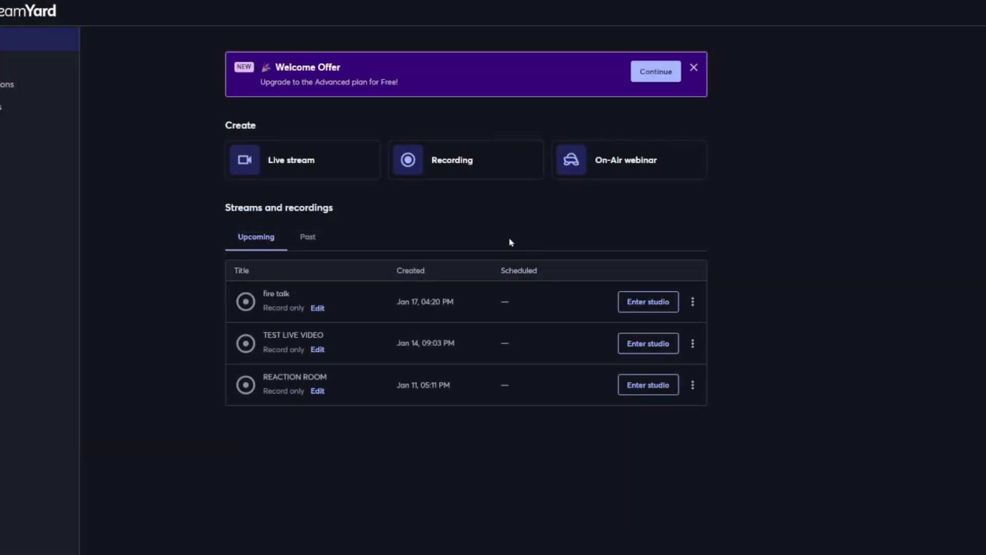
In StreamYard, start a new recording past the upgrade offer, title it "test recording obs" and turn on local recordings.
left_click(469, 172)
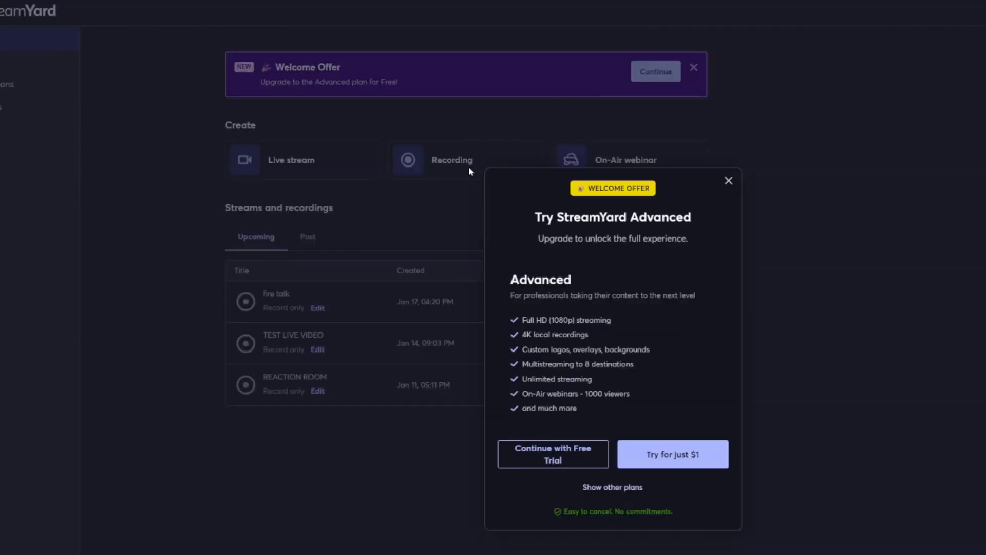
left_click(728, 181)
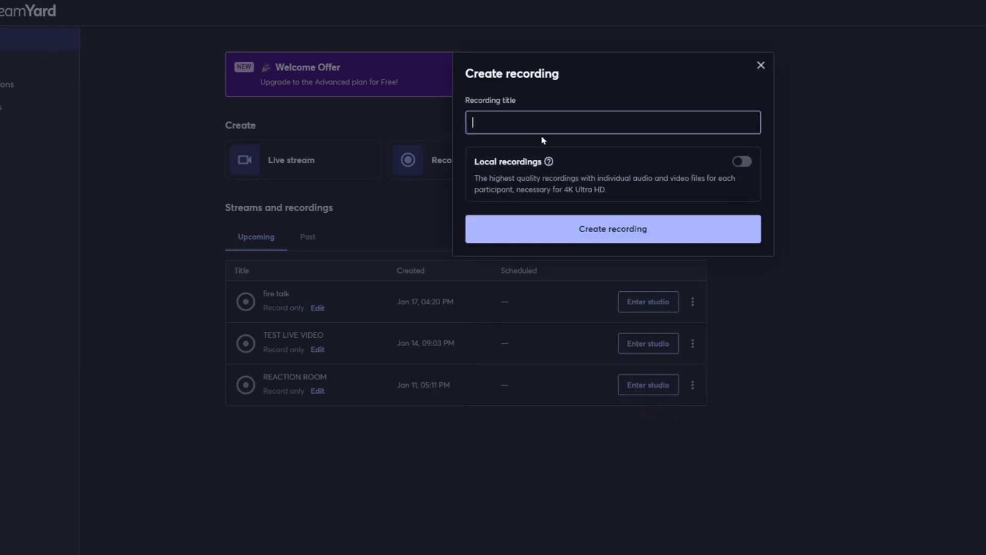
type("test recording obs")
mouse_move(549, 169)
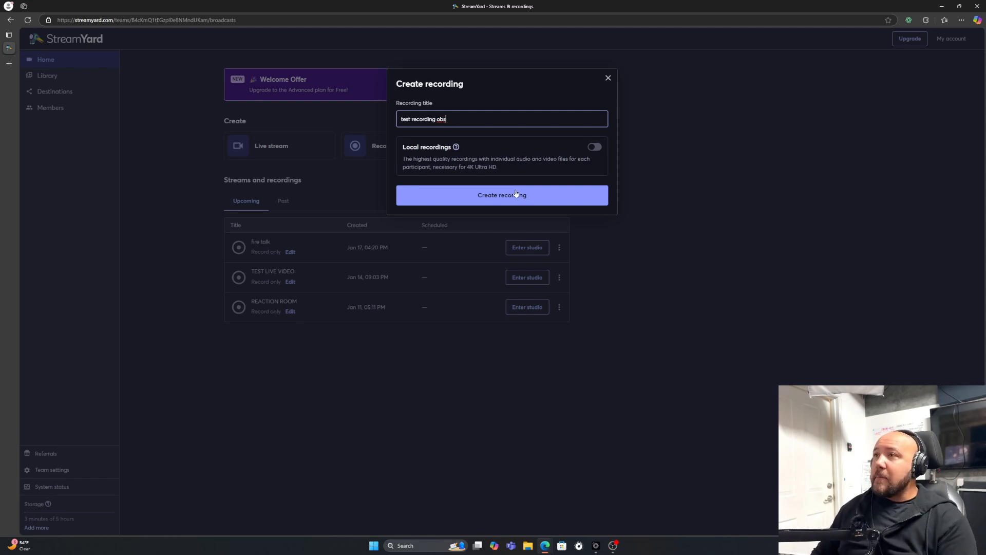
left_click(592, 149)
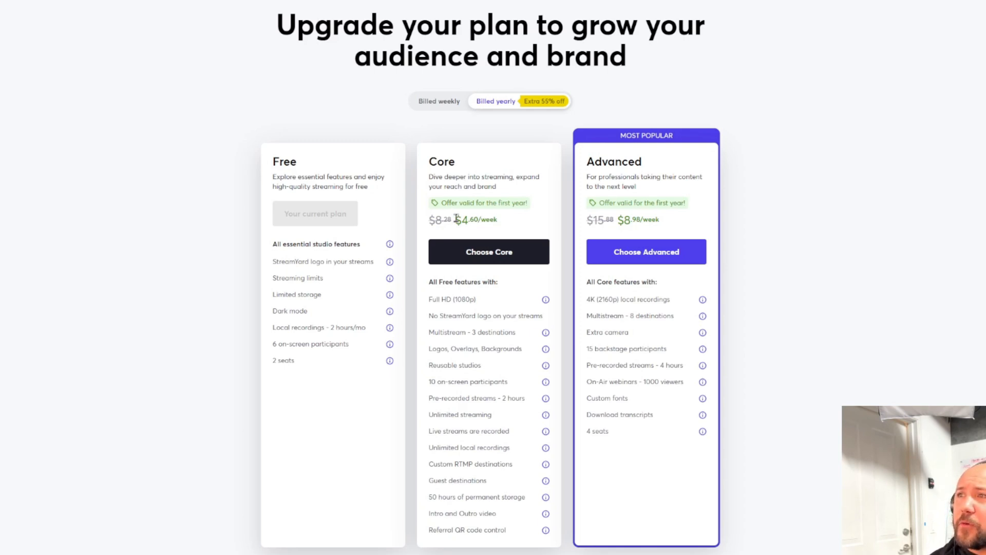
Compare the yearly-billed and weekly-billed prices of the Core and Advanced plans.
left_click_drag(456, 217, 499, 221)
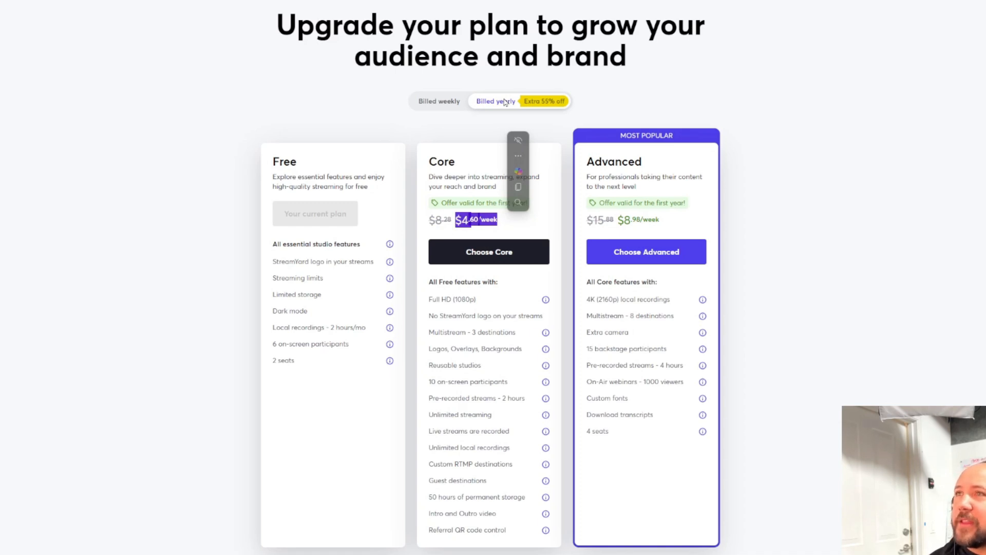
left_click(437, 105)
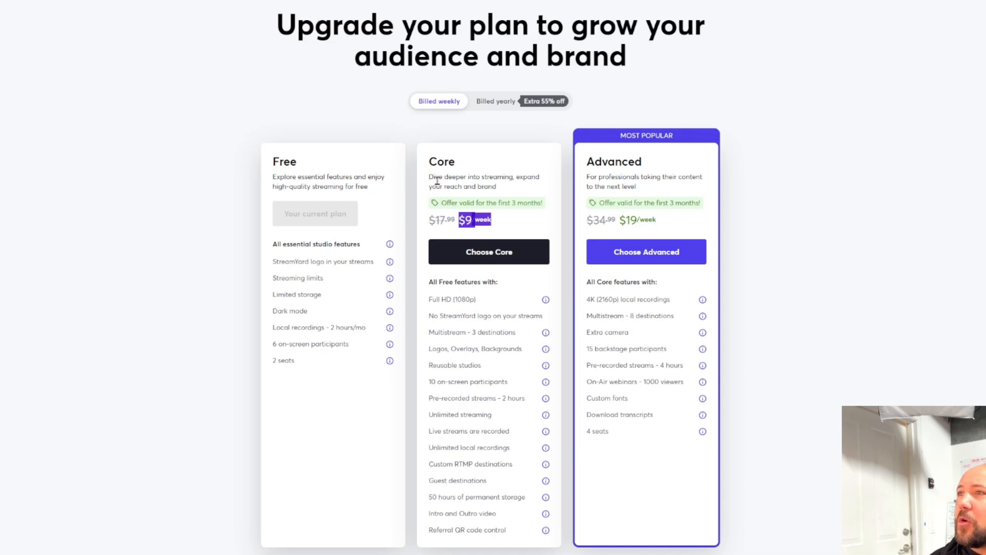
left_click(509, 225)
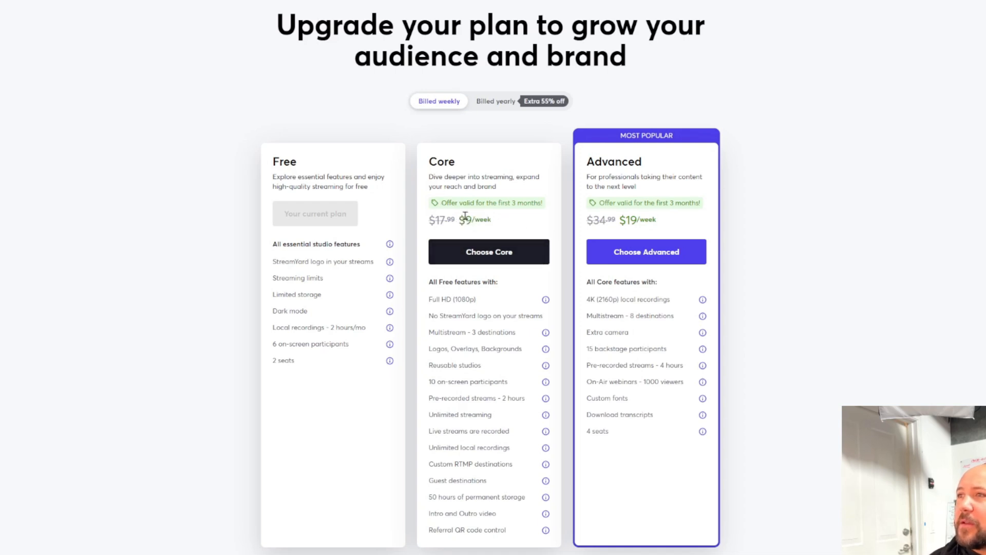
left_click_drag(461, 218, 503, 224)
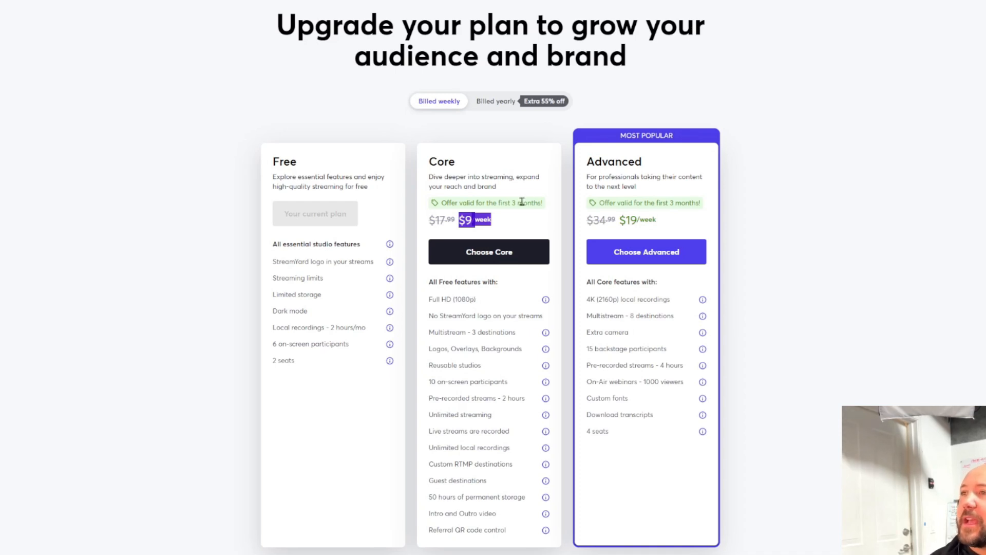
left_click(530, 226)
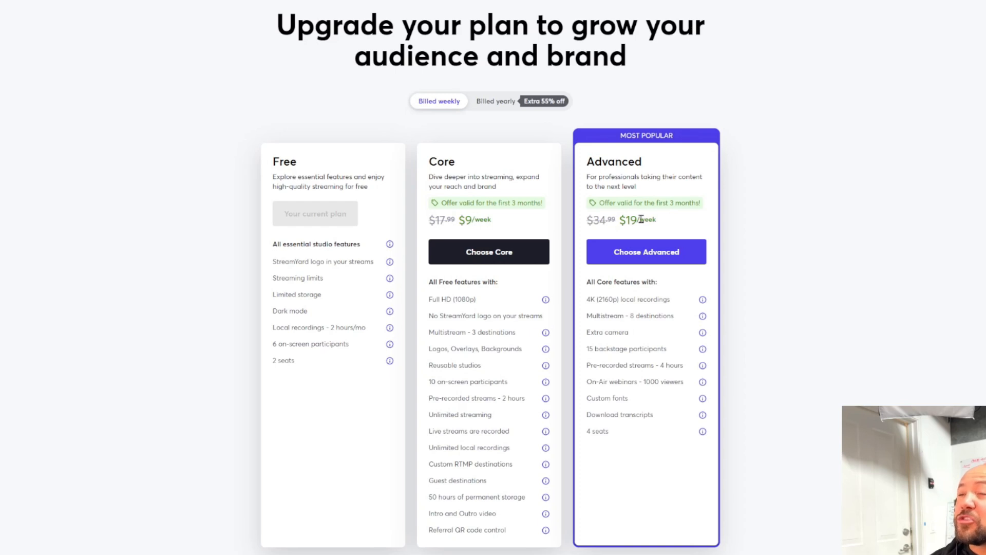
left_click_drag(655, 220, 619, 221)
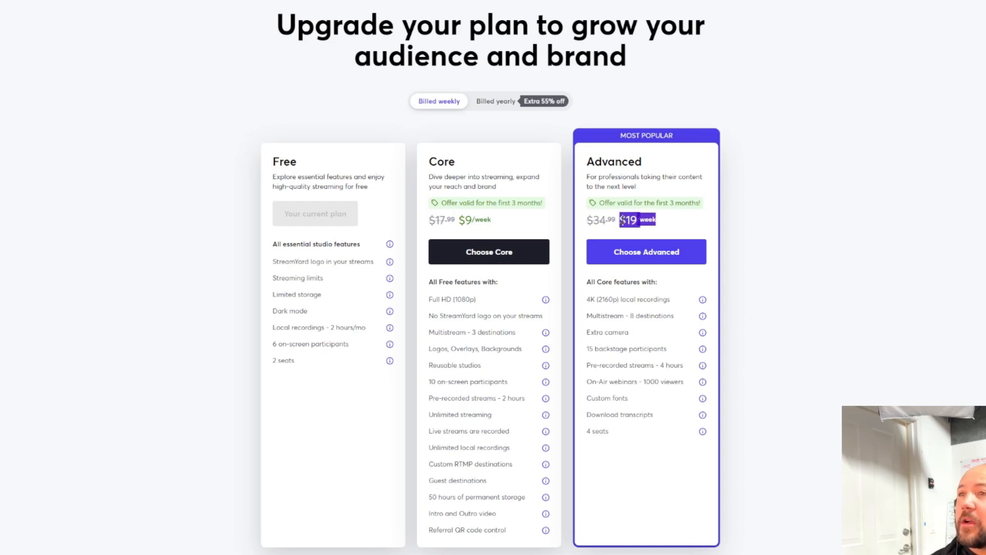
left_click(660, 224)
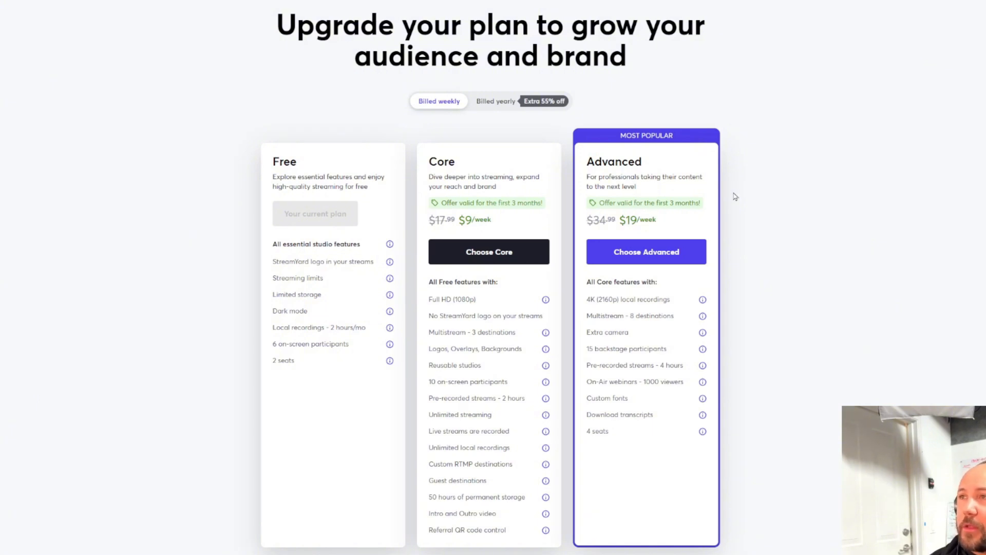
left_click(497, 105)
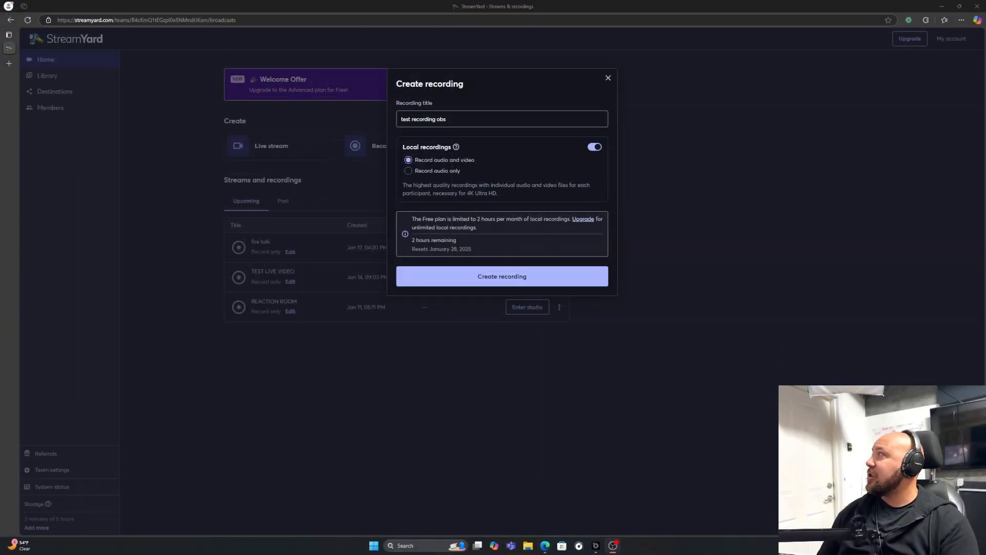
Bring the OBS window in front of the browser and move it out of the way.
left_click_drag(0, 126, 506, 124)
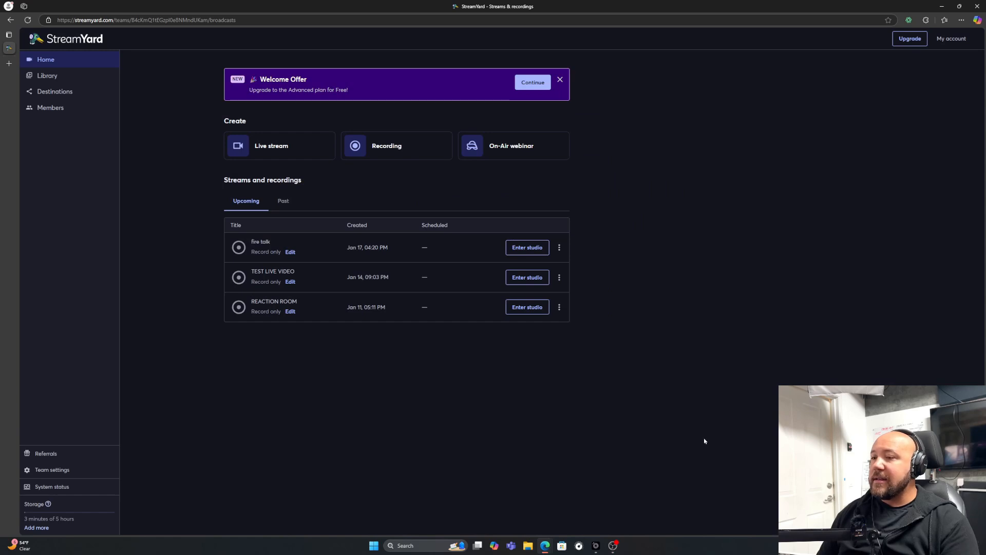
mouse_move(596, 545)
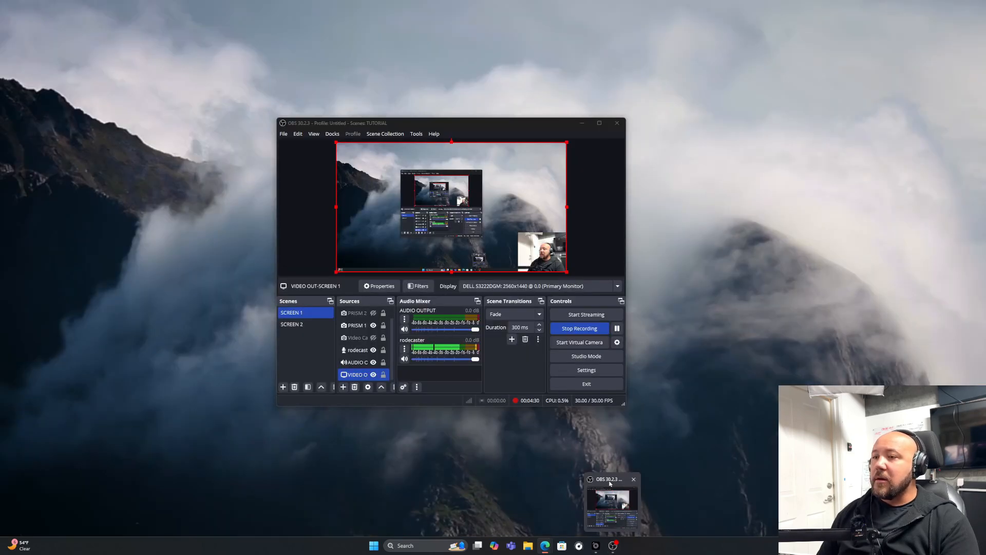
left_click(609, 483)
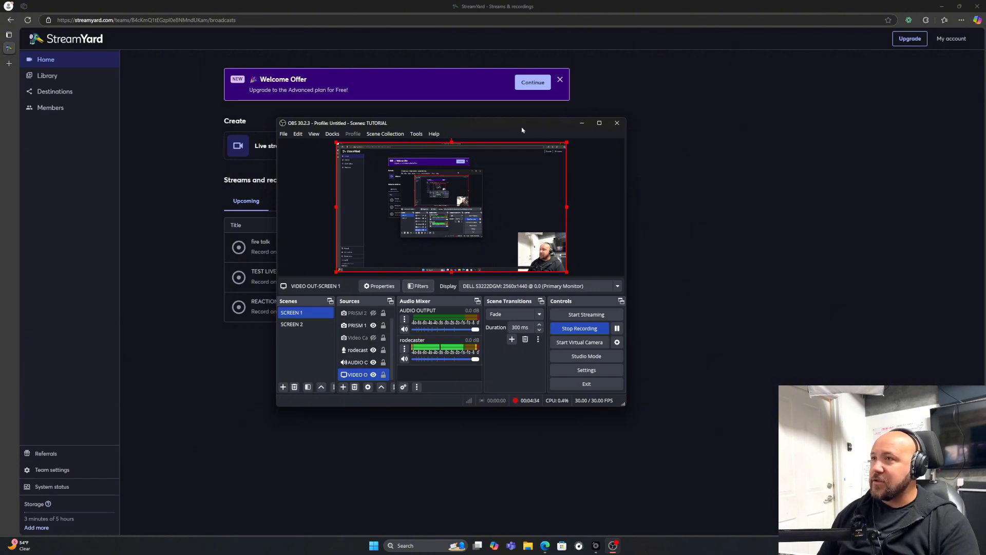
left_click_drag(528, 130, 580, 133)
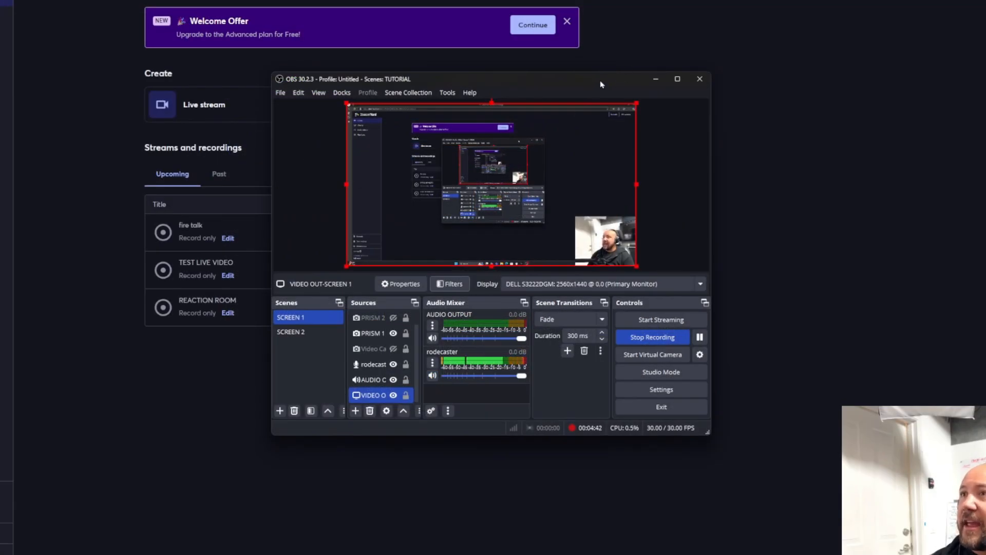
left_click_drag(601, 83, 292, 87)
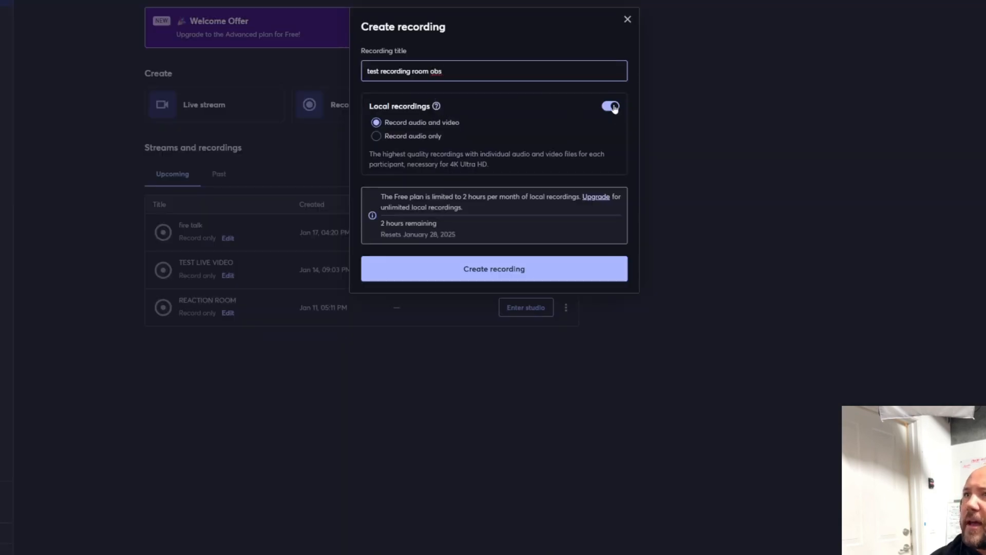
Turn off local recordings and create the recording titled "test recording room obs".
left_click(611, 106)
left_click(611, 106)
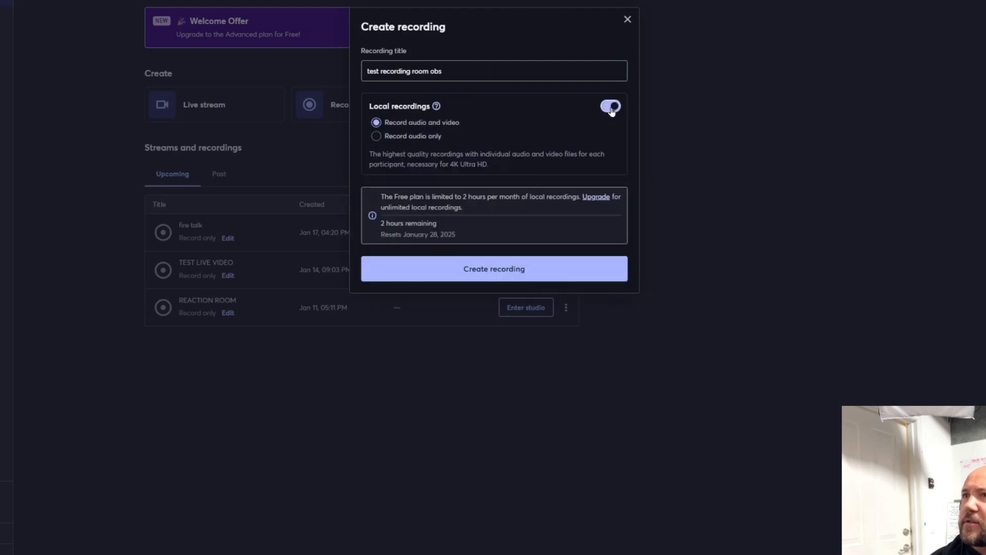
left_click(611, 107)
left_click(500, 177)
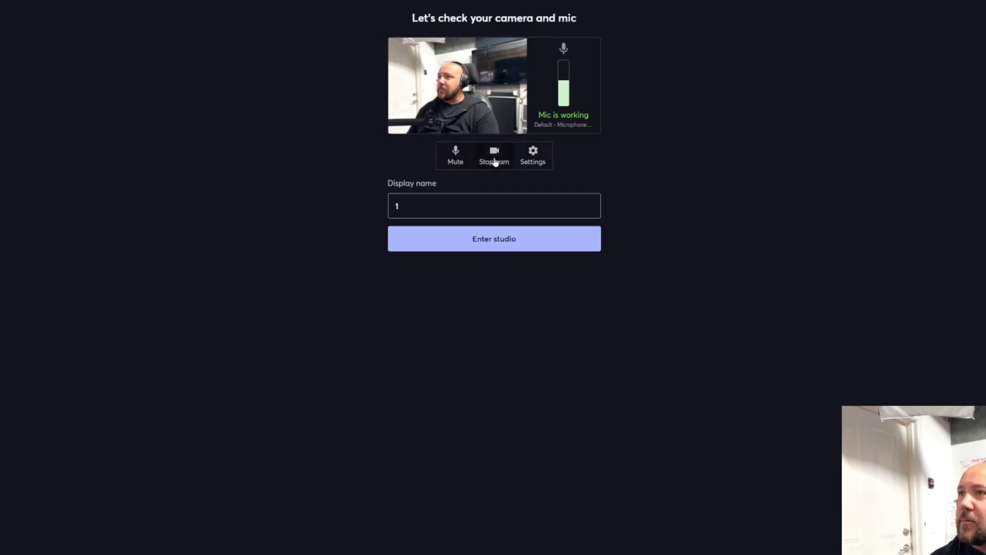
Open the camera settings, try to set the camera resolution to Full High Definition (1080p), and dismiss the upgrade offer.
left_click(531, 157)
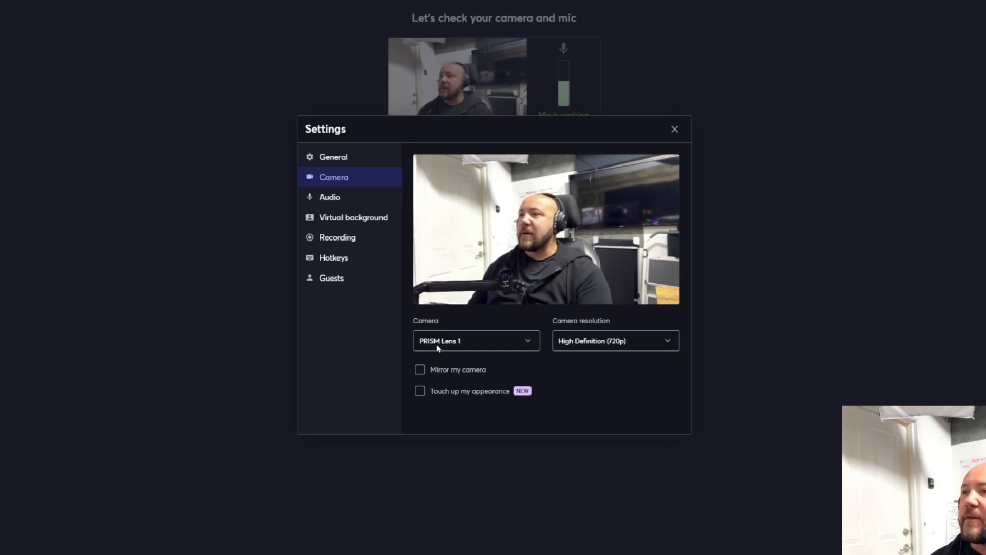
left_click(667, 342)
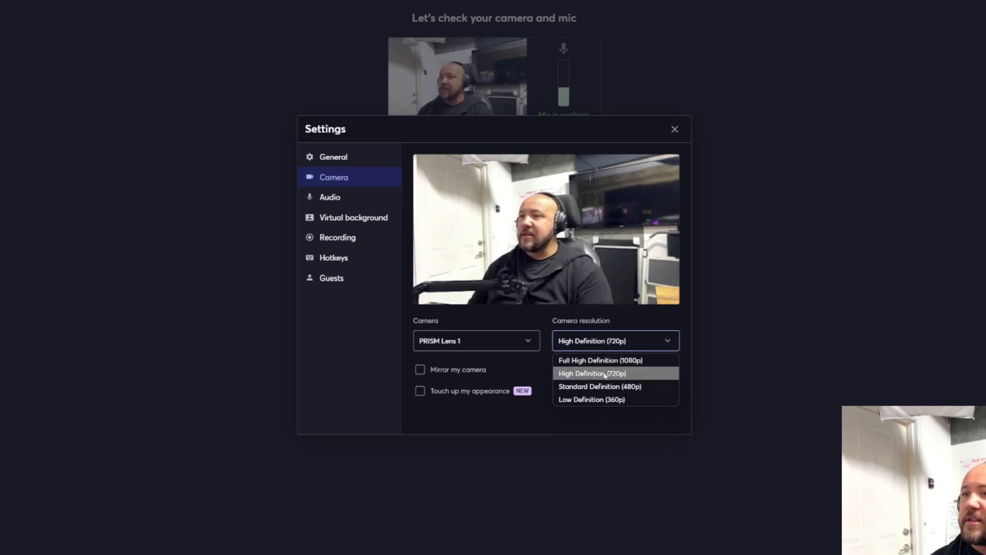
left_click(630, 361)
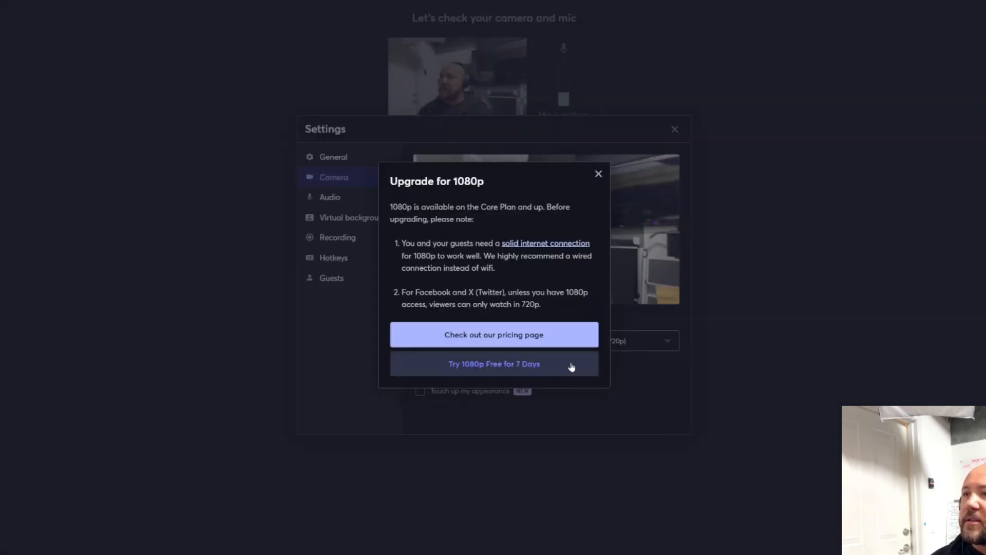
left_click(598, 174)
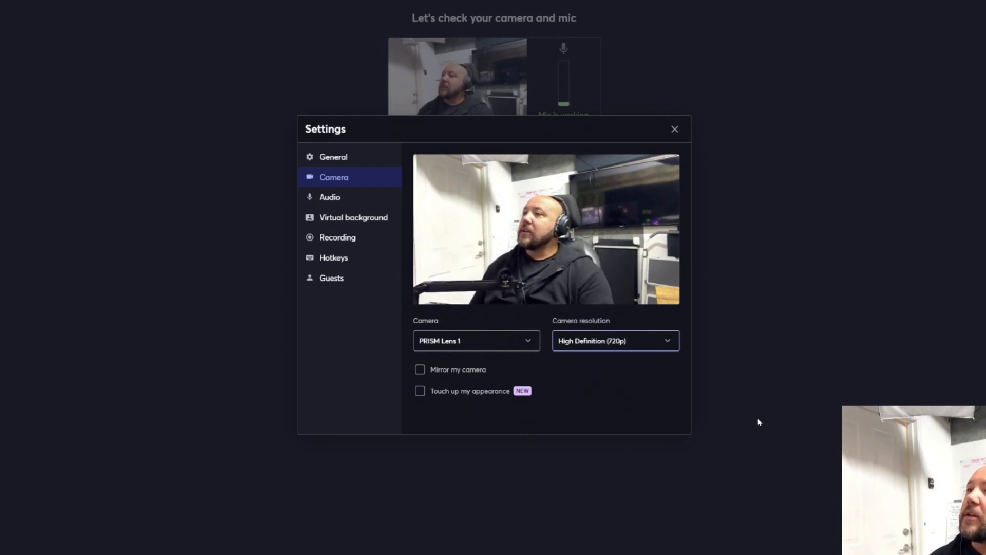
Check the camera source choices and try mirroring the camera image, then switch mirroring back off.
left_click(528, 342)
left_click(528, 341)
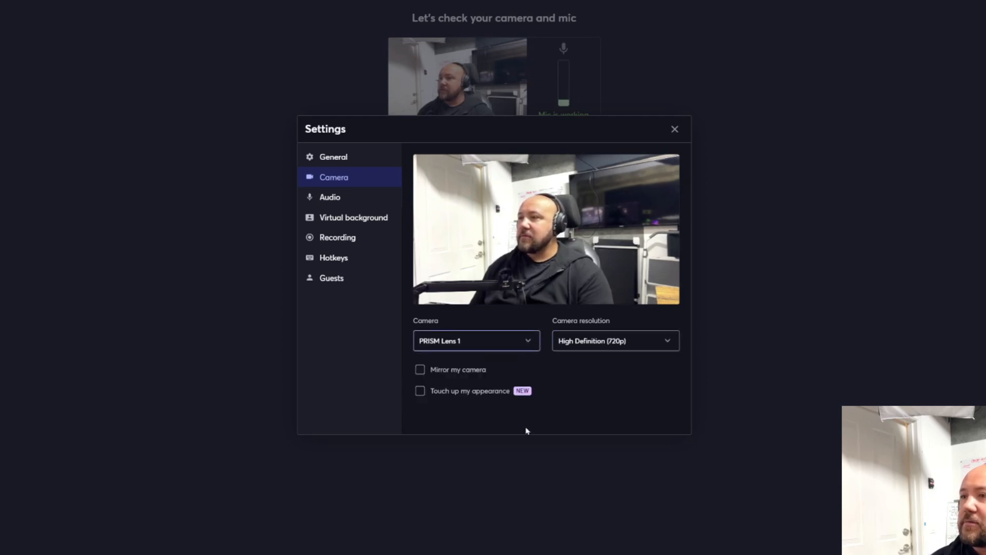
left_click(420, 370)
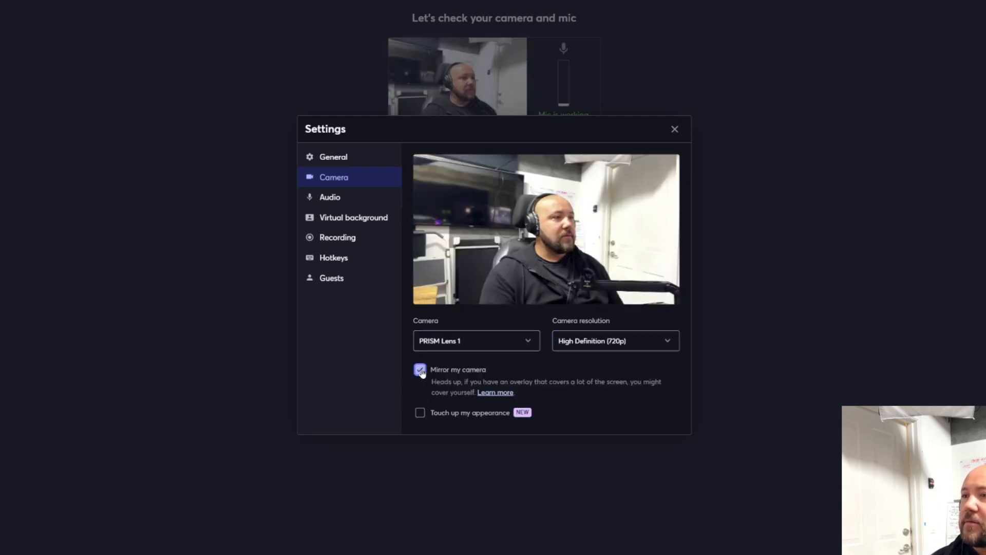
left_click(420, 370)
Set the studio's appearance to Light in the general settings.
left_click(354, 162)
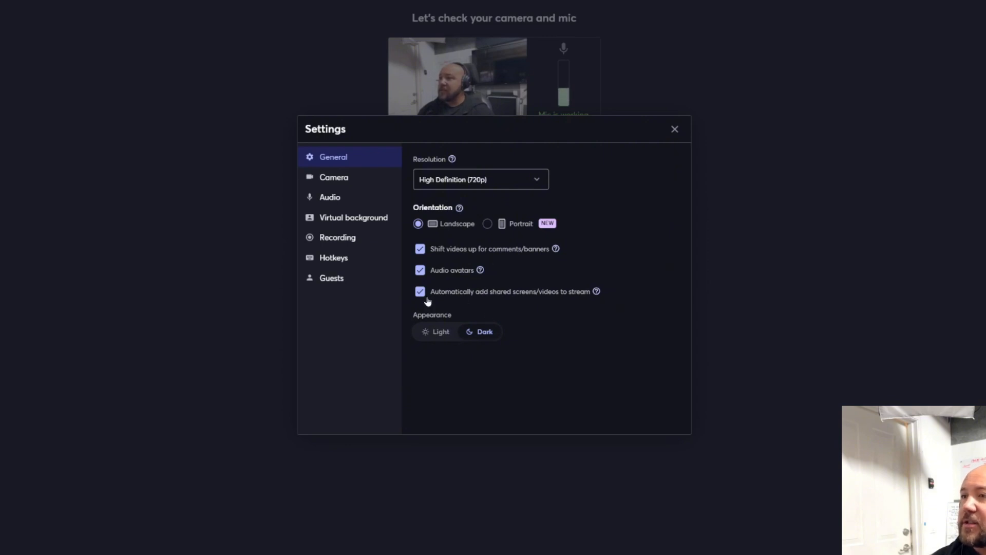
left_click(444, 338)
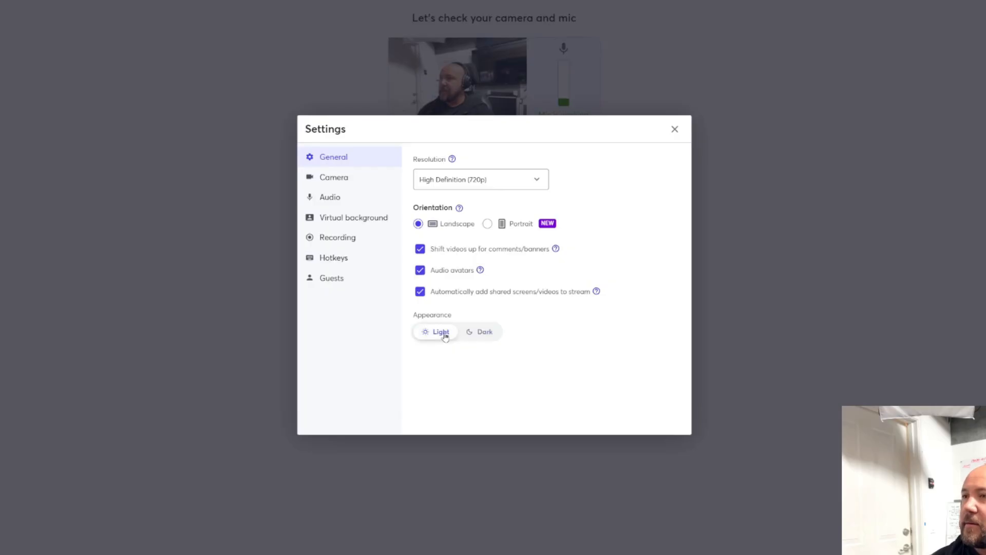
Set the studio's appearance to Dark and return to the camera settings.
left_click(481, 332)
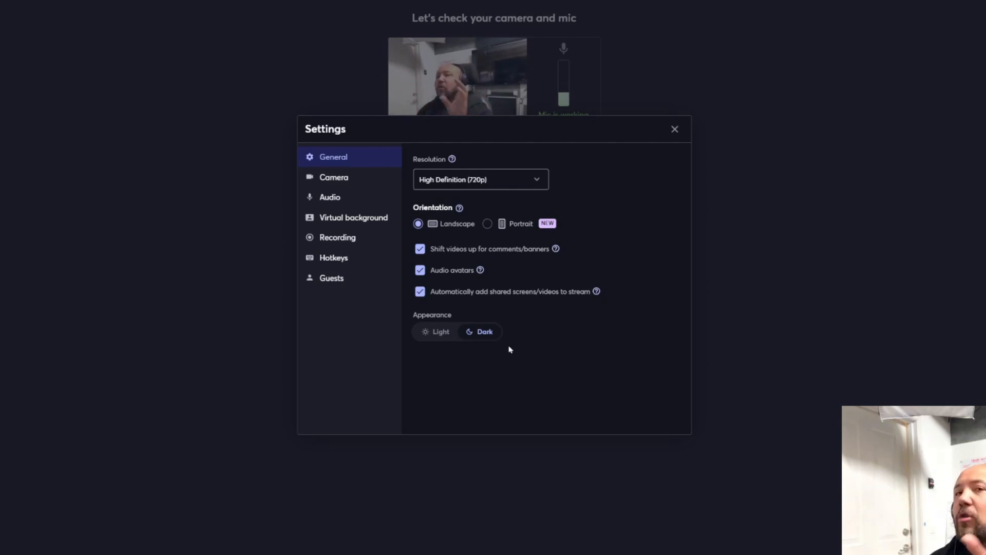
left_click(359, 184)
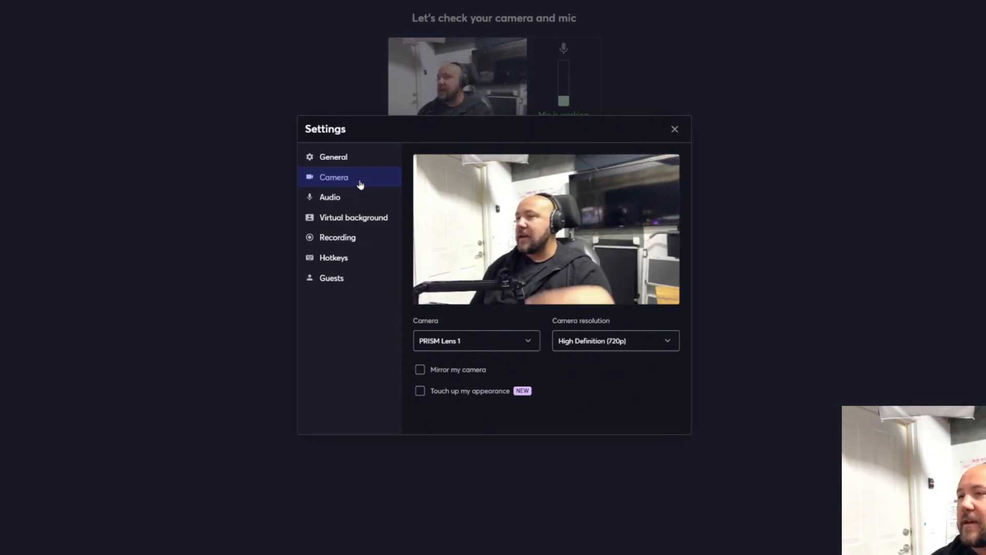
Review the available microphones in the audio settings and test the speaker output.
left_click(363, 205)
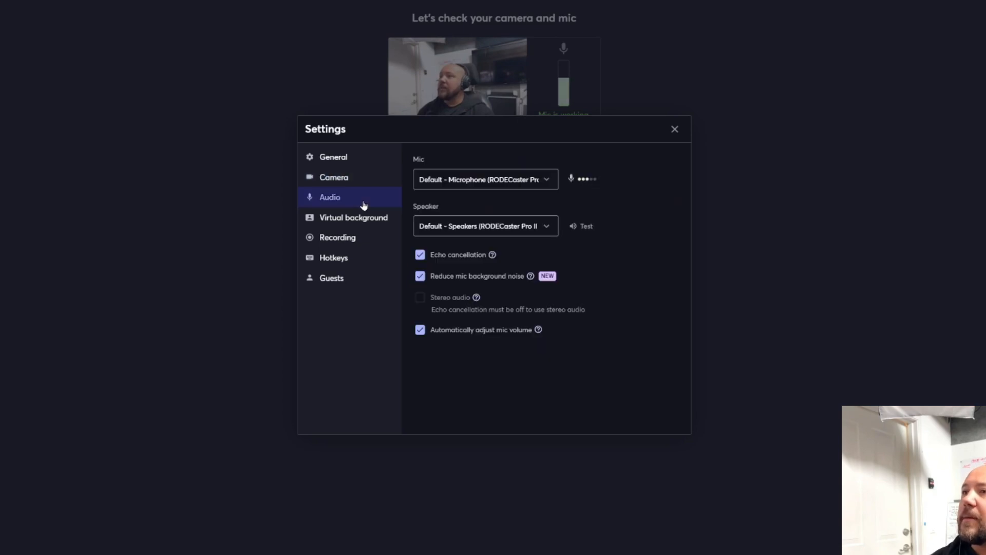
left_click(547, 182)
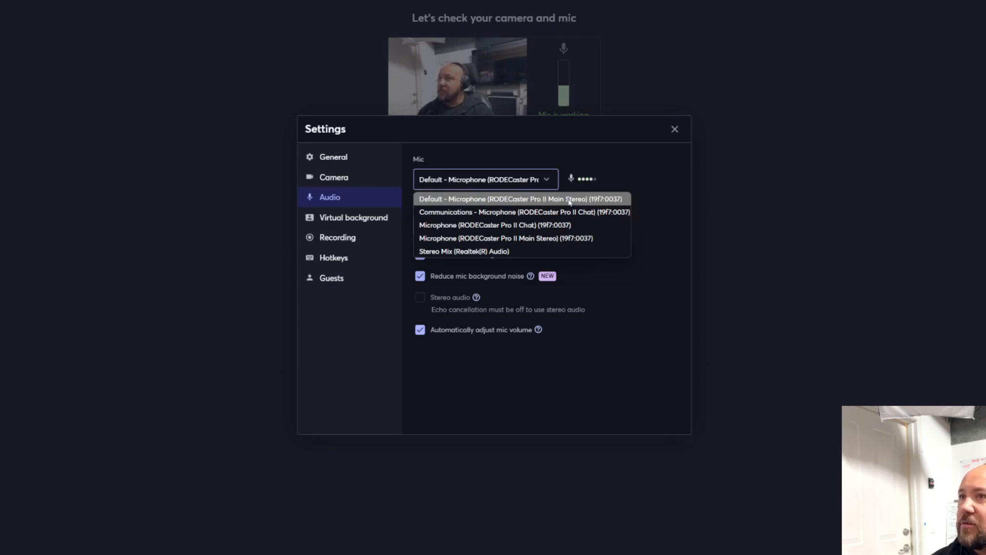
left_click(667, 204)
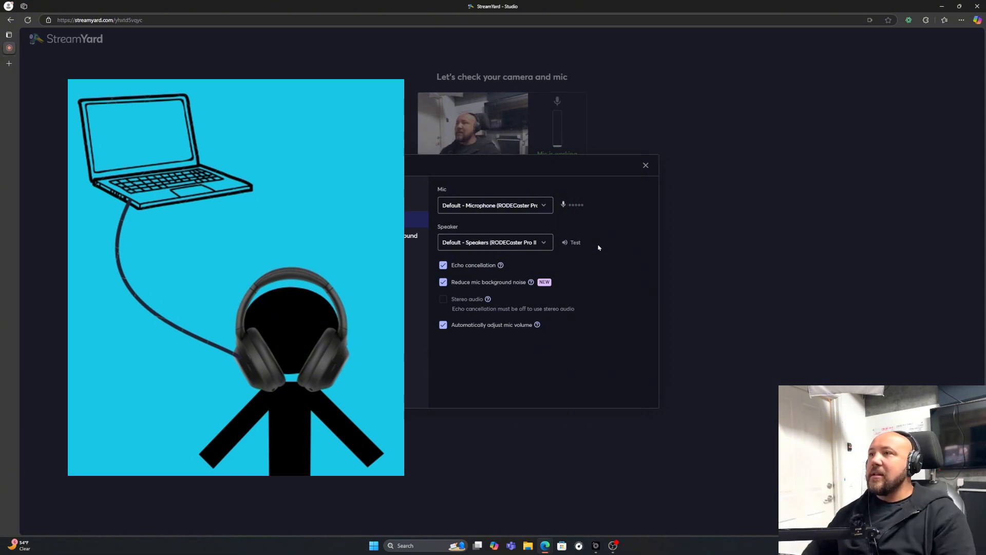
left_click(576, 243)
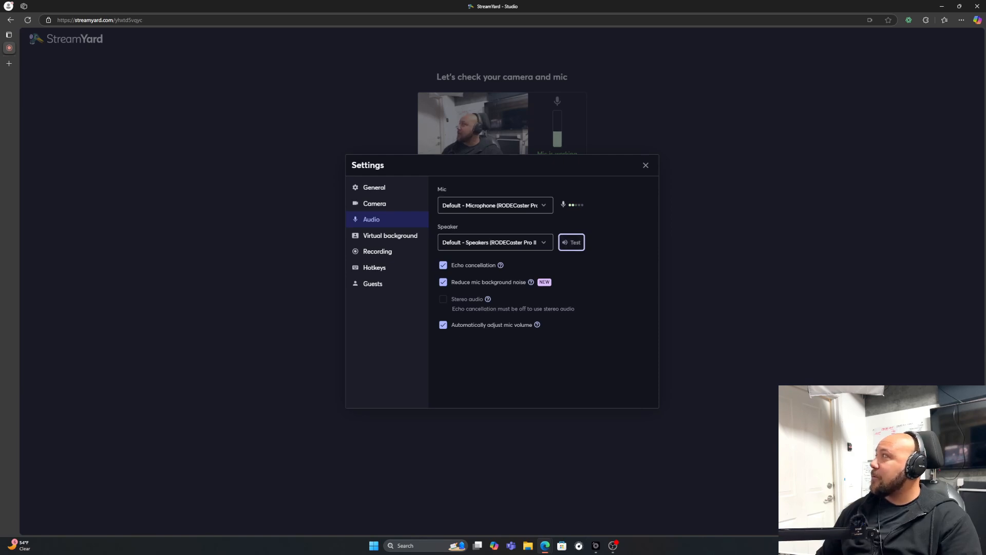
Bring the OBS window into view to examine its audio mixer, move it away, and check StreamYard's echo cancellation option.
left_click_drag(0, 150, 284, 100)
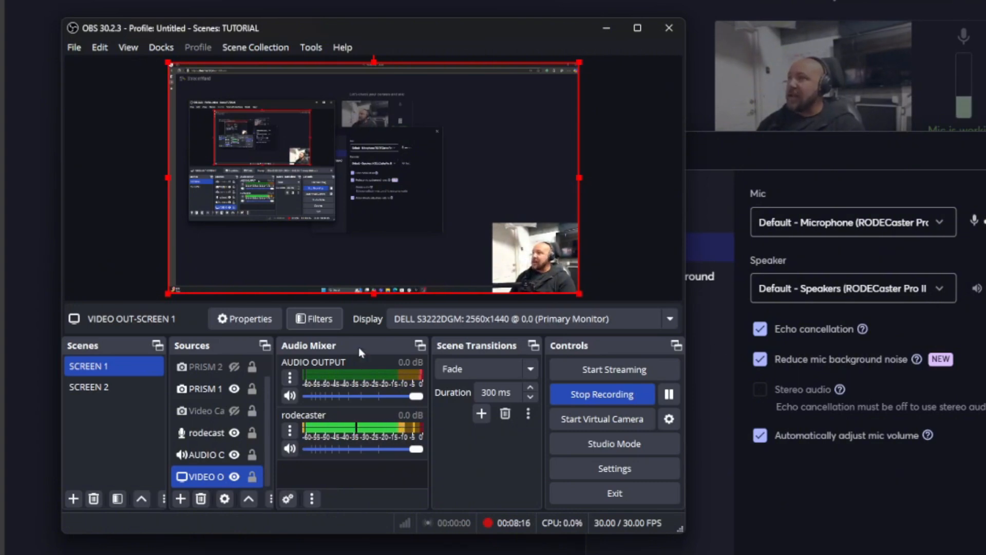
left_click_drag(520, 29, 0, 39)
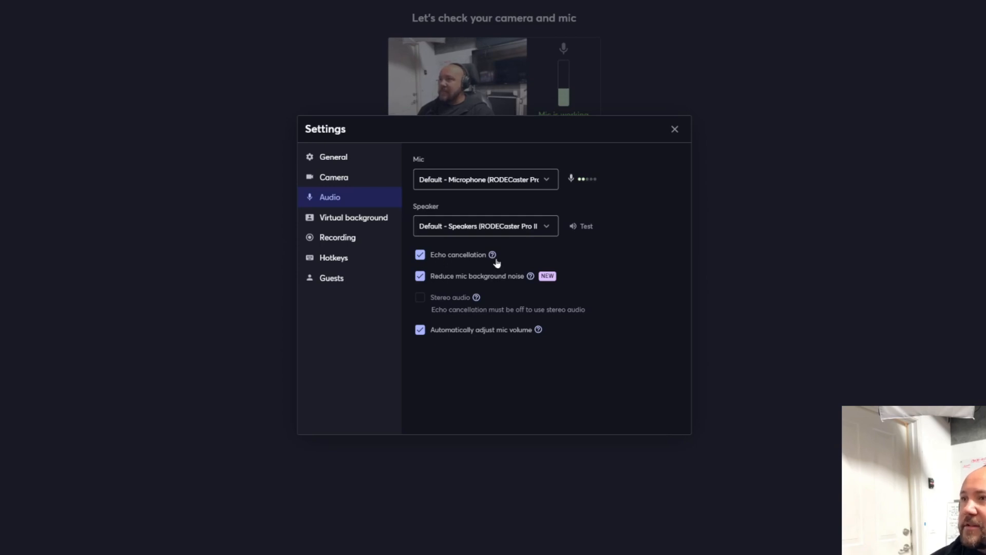
mouse_move(495, 261)
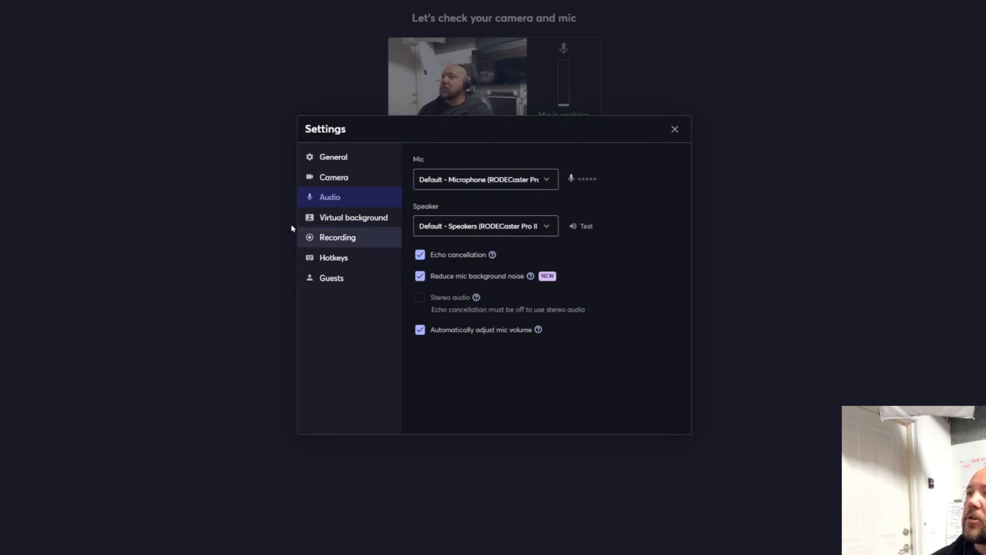
Try the living room image as the camera's virtual background, then set the virtual background back to None.
left_click(346, 219)
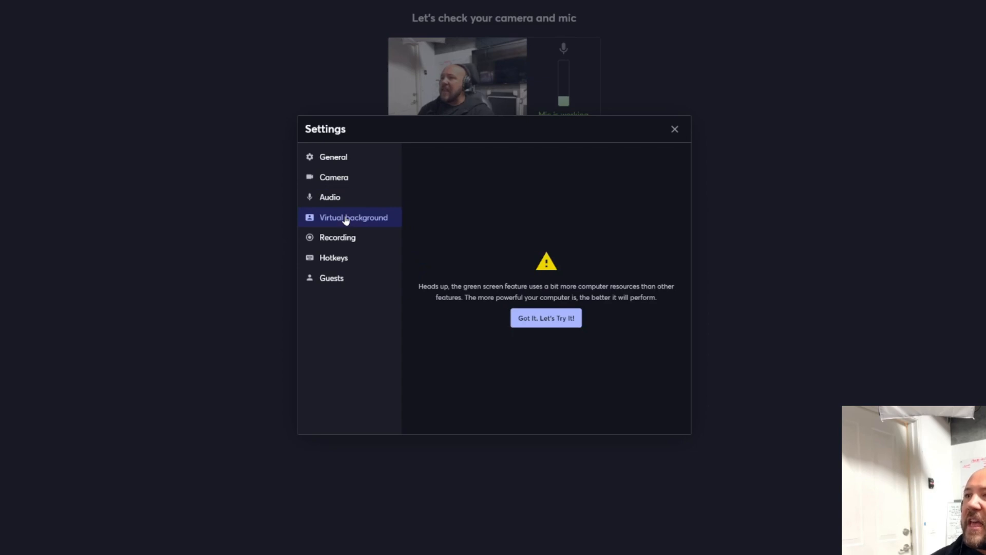
left_click(546, 320)
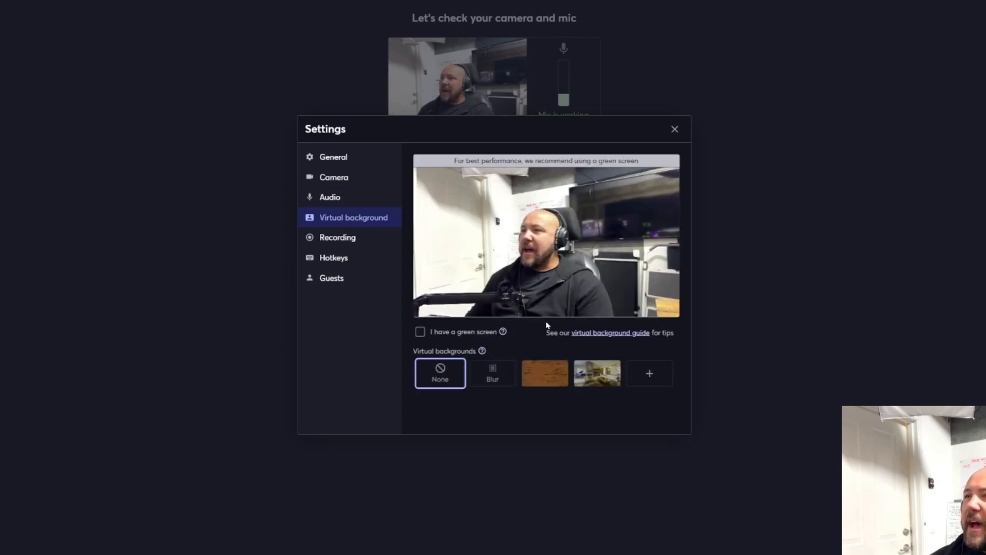
left_click(603, 381)
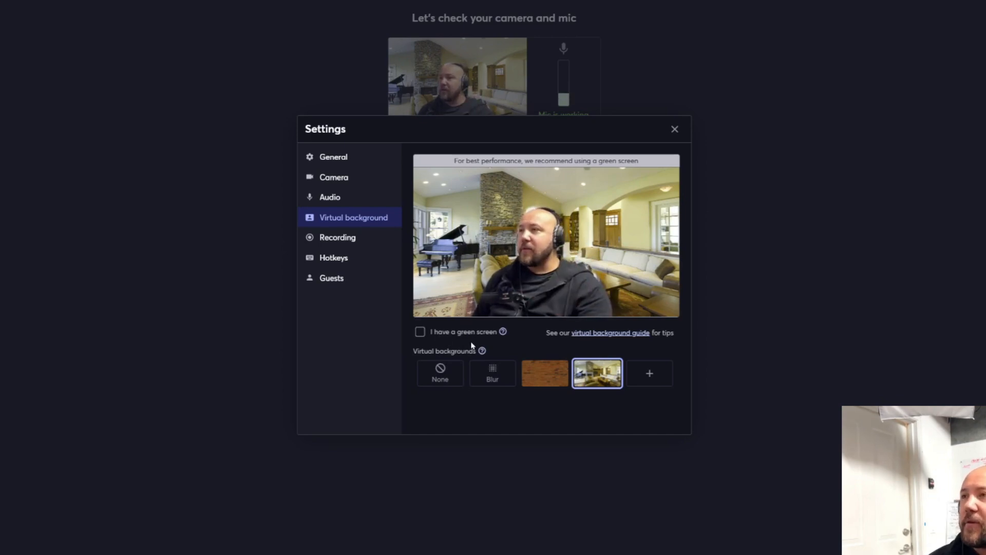
left_click(440, 374)
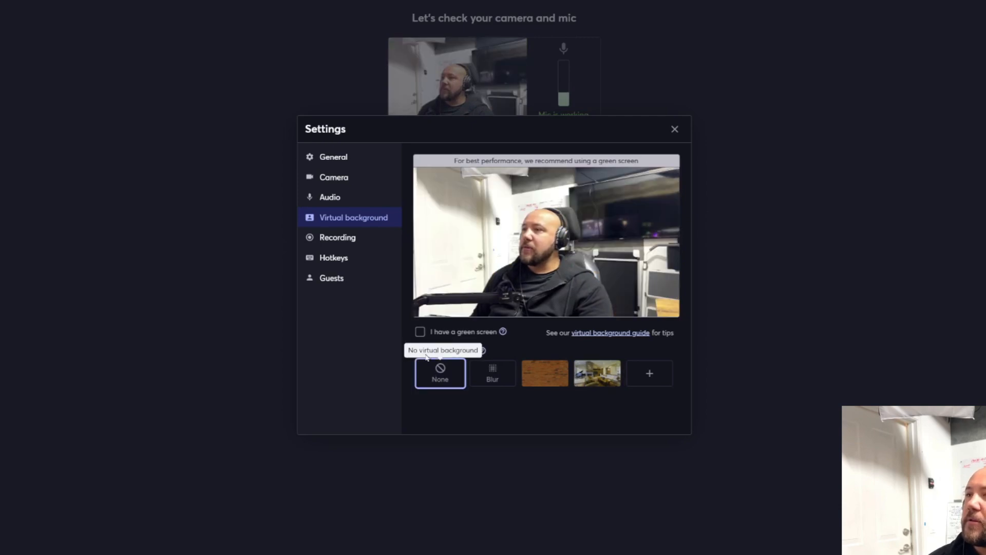
Try turning on local recording for each participant, then turn it back off.
left_click(340, 243)
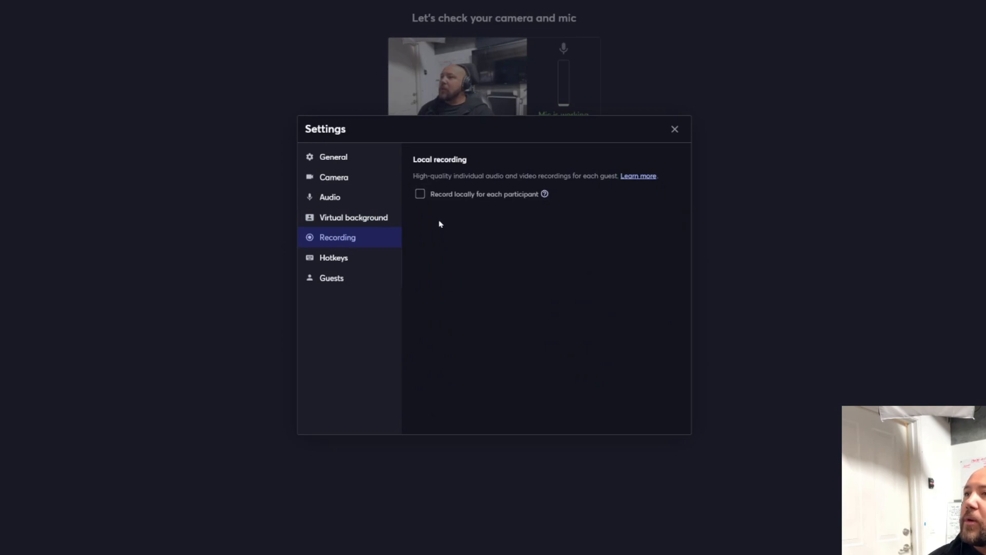
left_click(421, 194)
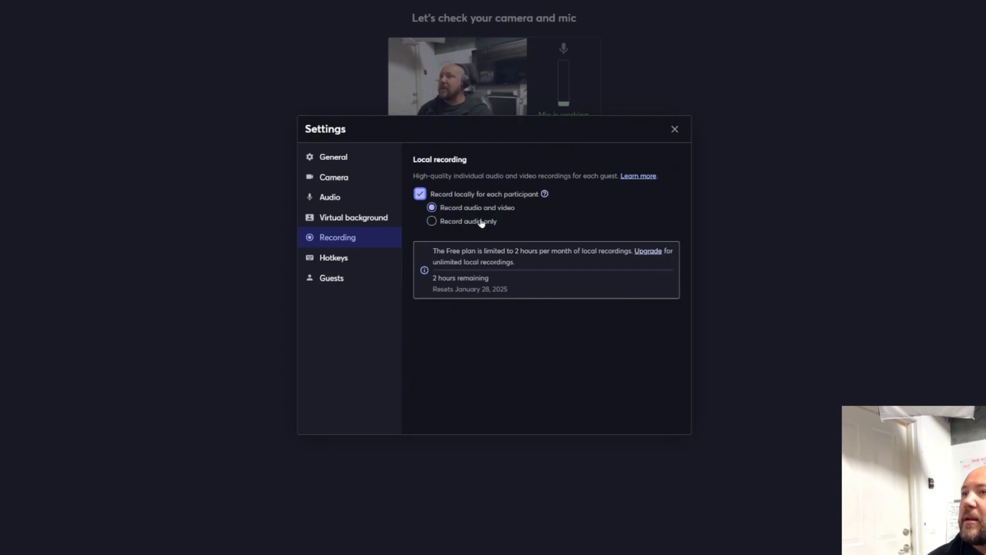
left_click(421, 196)
Review the studio's hotkeys and guest options, then close the settings.
left_click(344, 266)
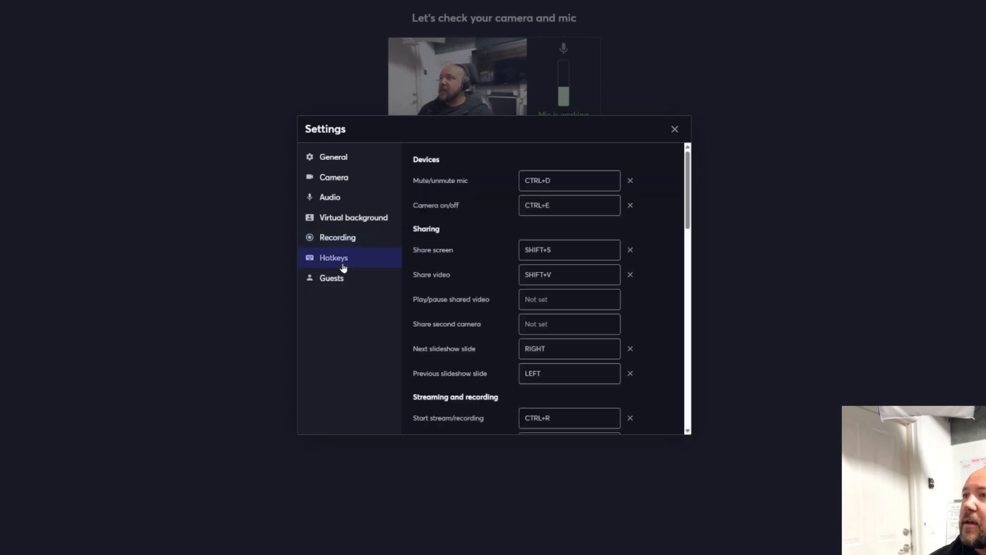
scroll(588, 284, "down", 5)
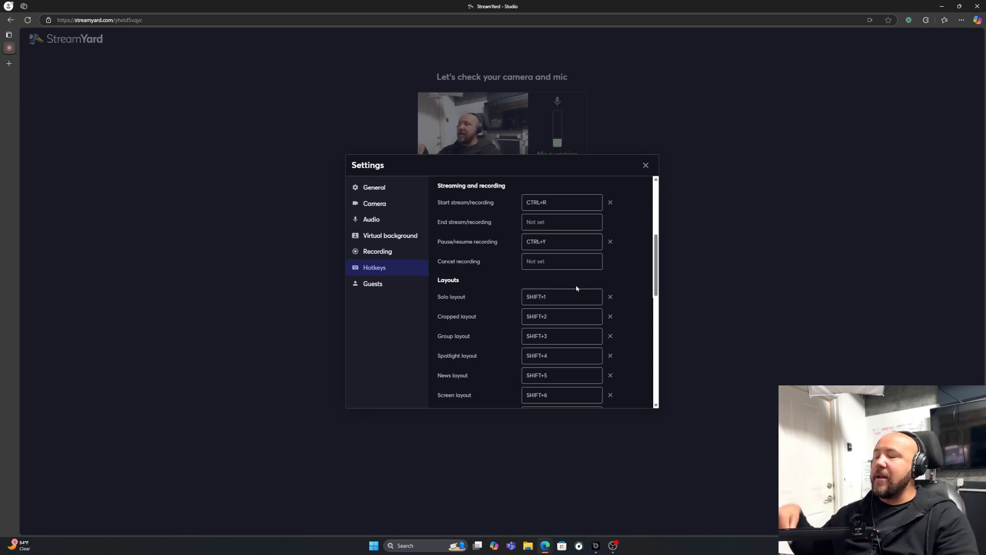
left_click(368, 286)
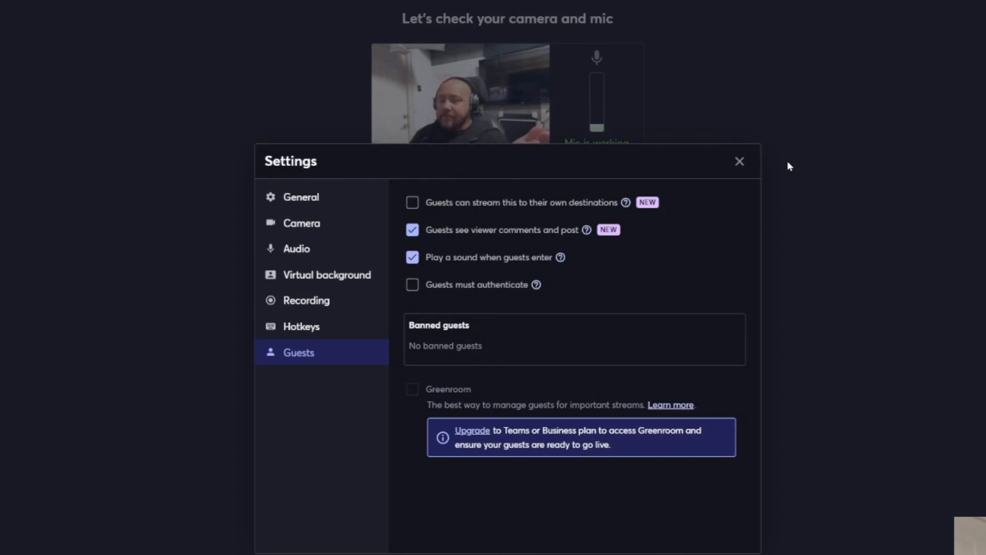
left_click(741, 163)
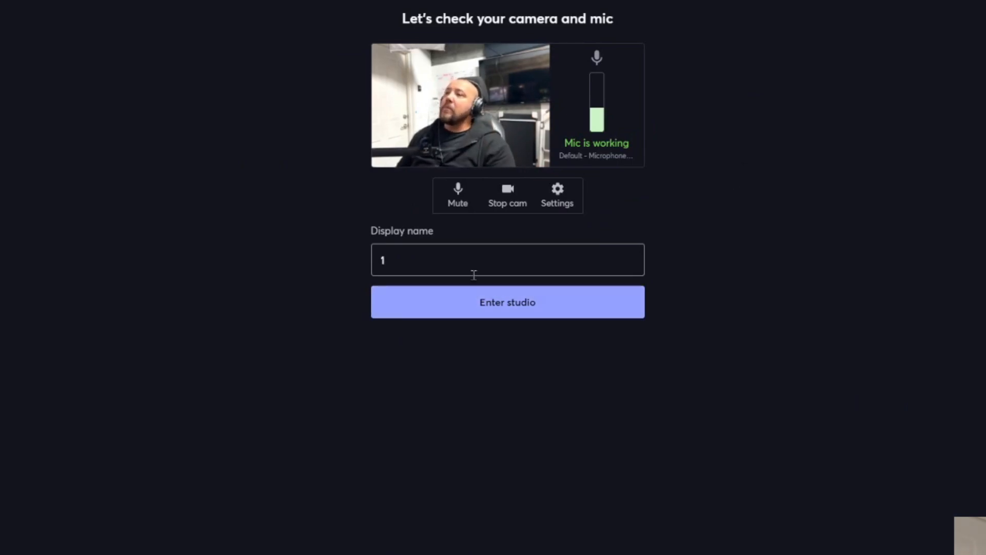
Enter the studio with the display name 1 and add the camera to the stage.
left_click(447, 265)
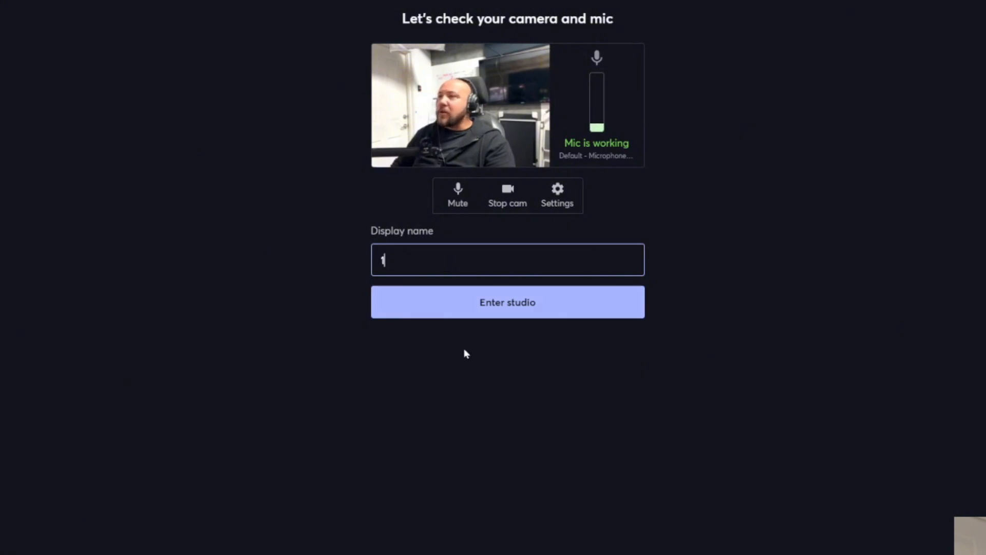
left_click(550, 313)
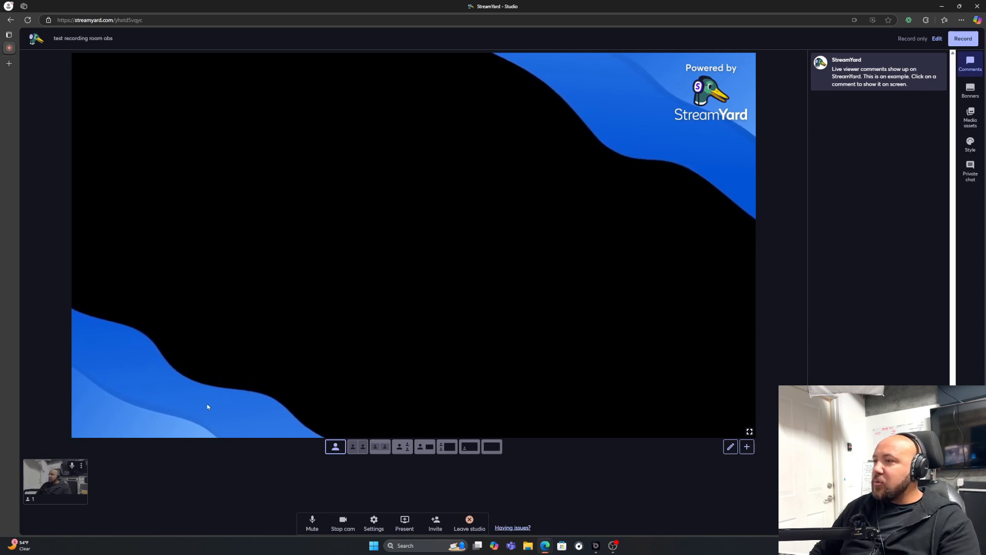
left_click(52, 483)
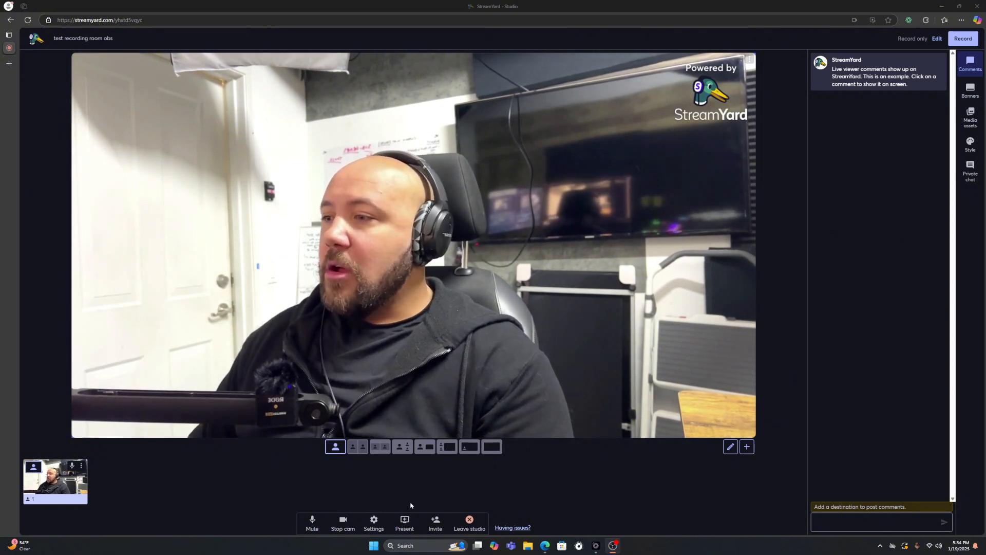
View the invitation link and sharing options for studio guests, then close the invitation.
left_click(430, 522)
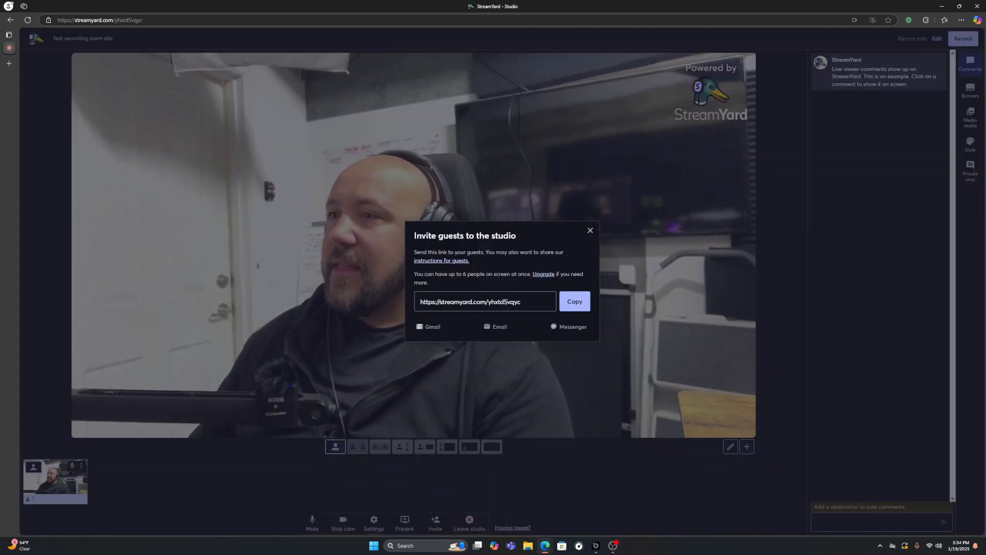
left_click(590, 232)
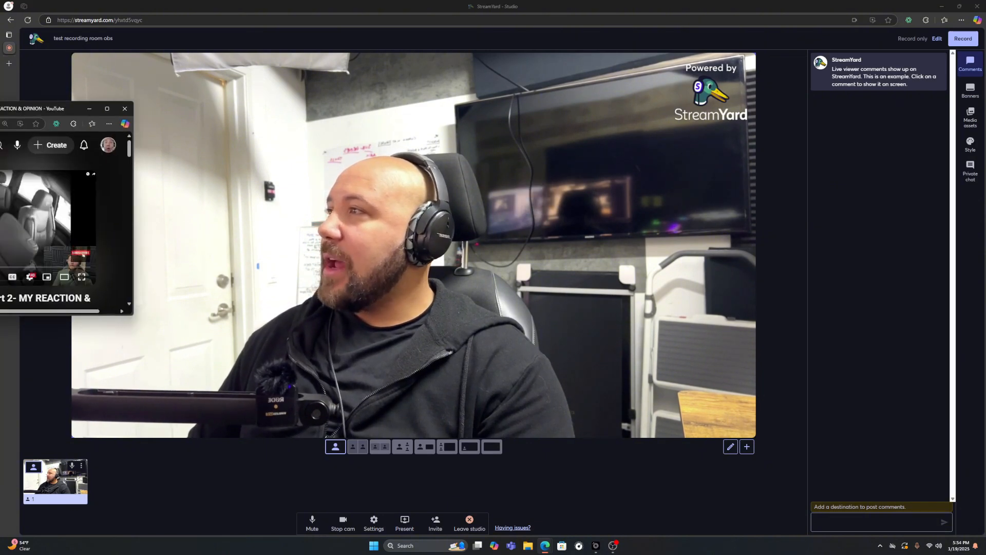
Move the YouTube window aside and share its "Bait Car Wildest Moments Part 2" tab in the studio with tab audio.
left_click_drag(0, 105, 0, 121)
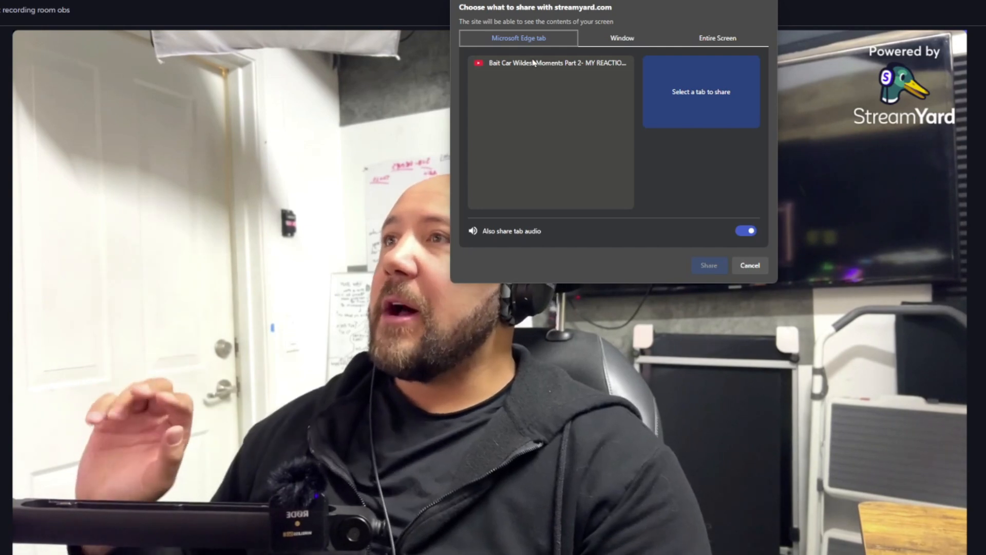
left_click(533, 64)
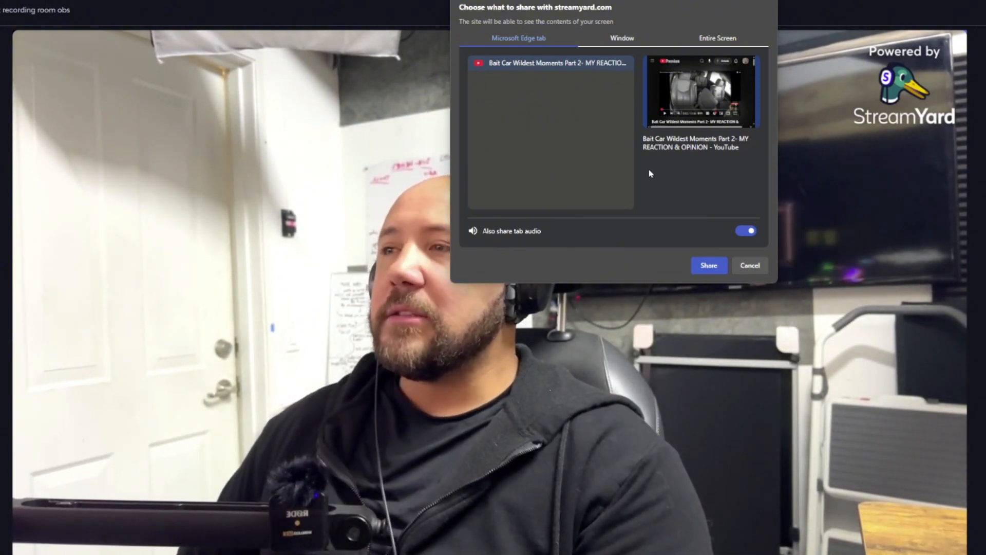
left_click(709, 266)
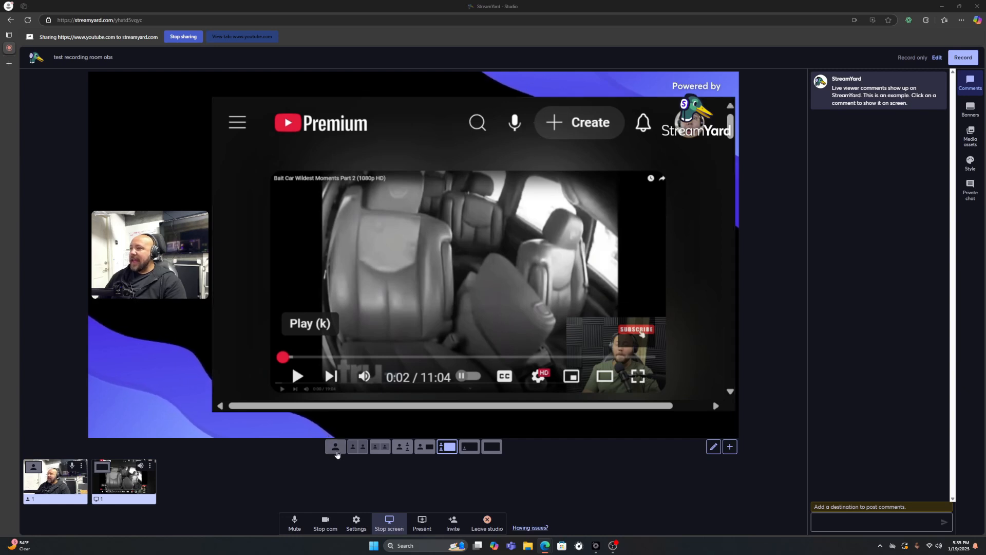
Try different stage layouts for the camera and shared tab, then return to the small camera beside the large shared screen.
left_click(340, 452)
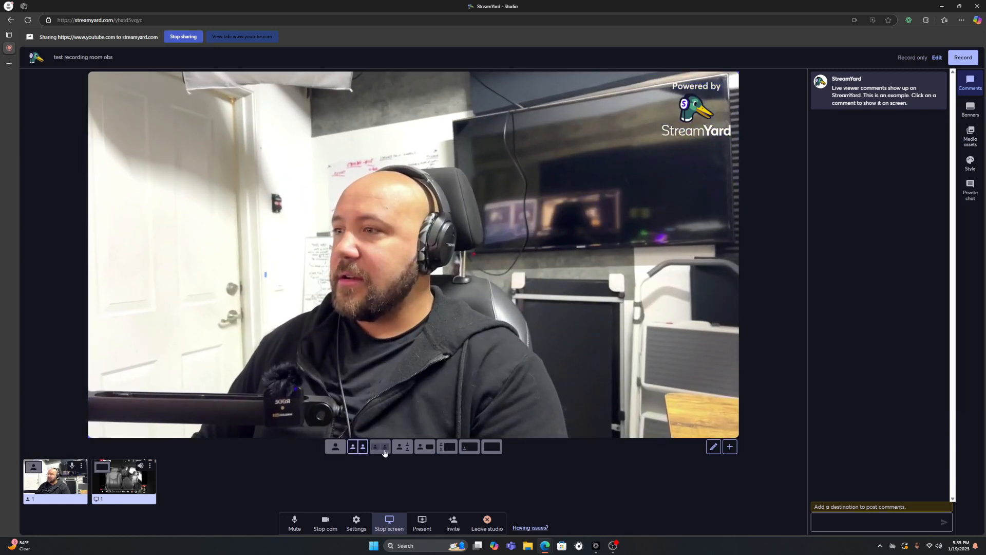
left_click(430, 447)
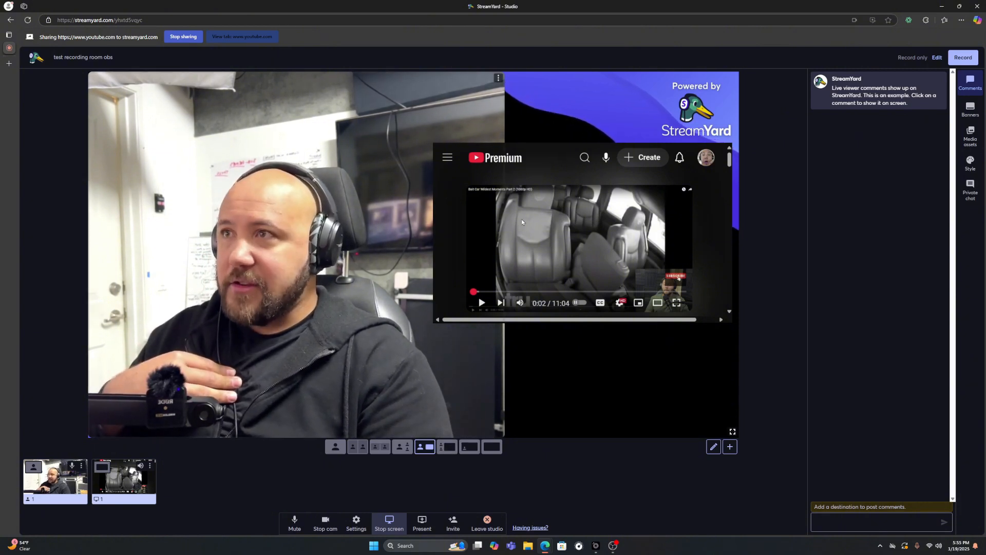
left_click(451, 448)
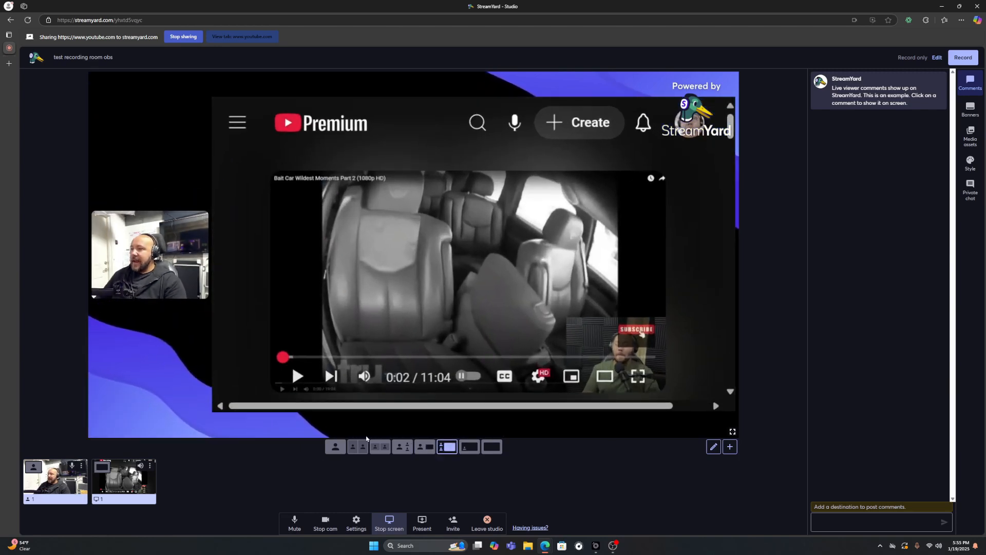
left_click(468, 448)
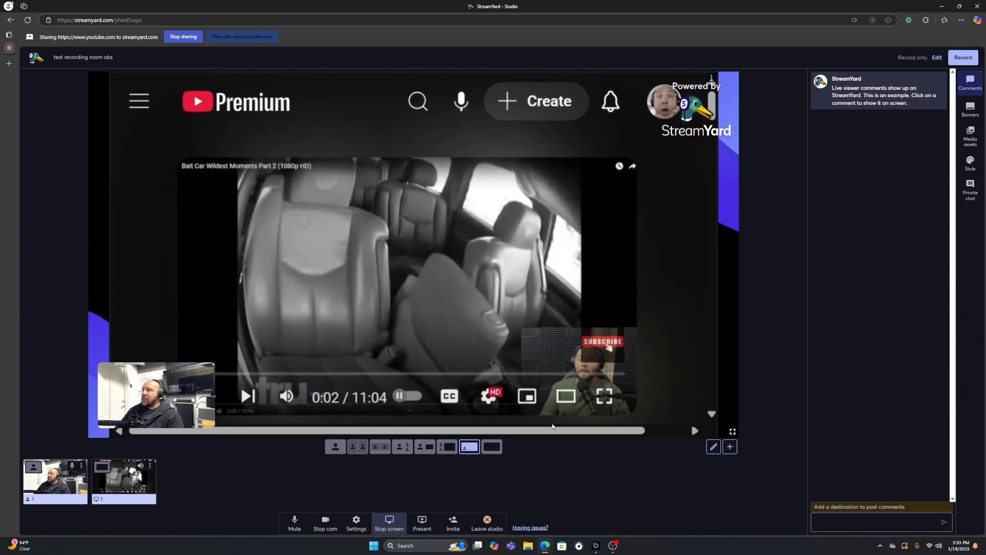
left_click(440, 448)
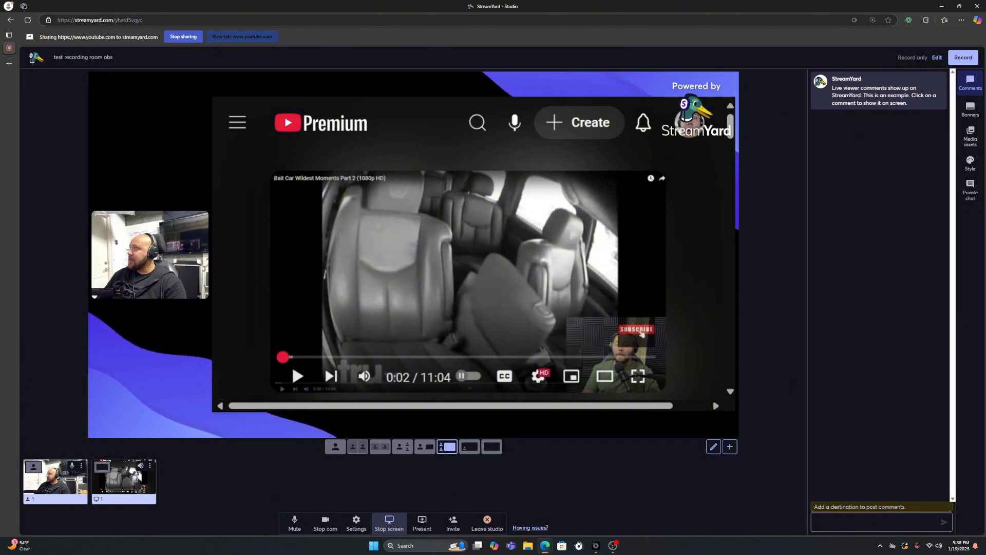
Make the shared YouTube video fill its tab, move its window off the studio, and play it briefly before pausing.
left_click_drag(0, 111, 417, 131)
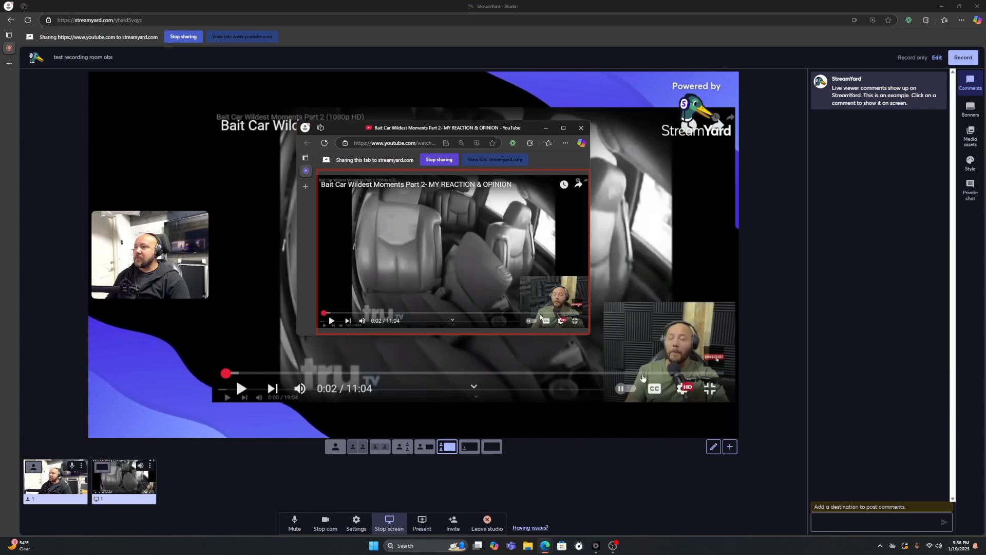
left_click_drag(487, 128, 0, 149)
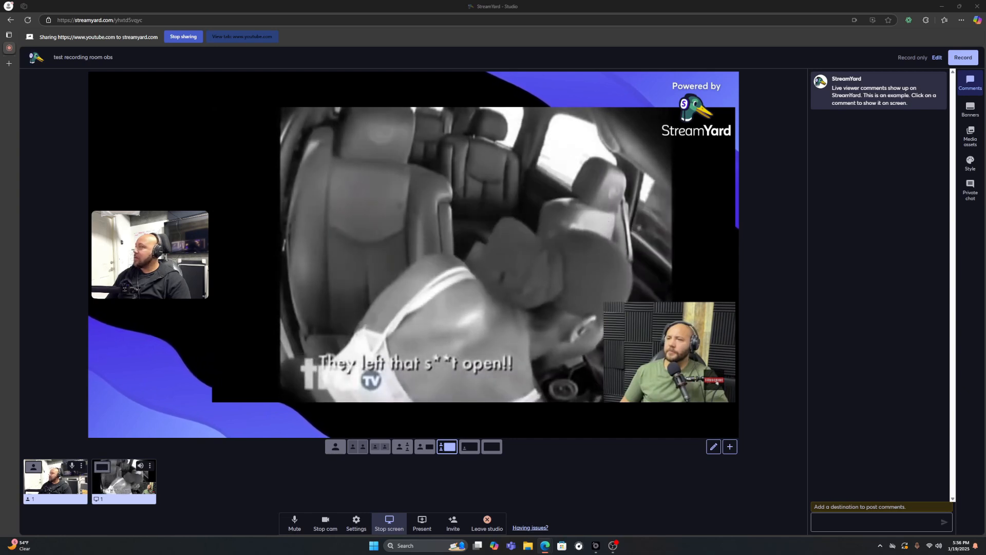
left_click(239, 389)
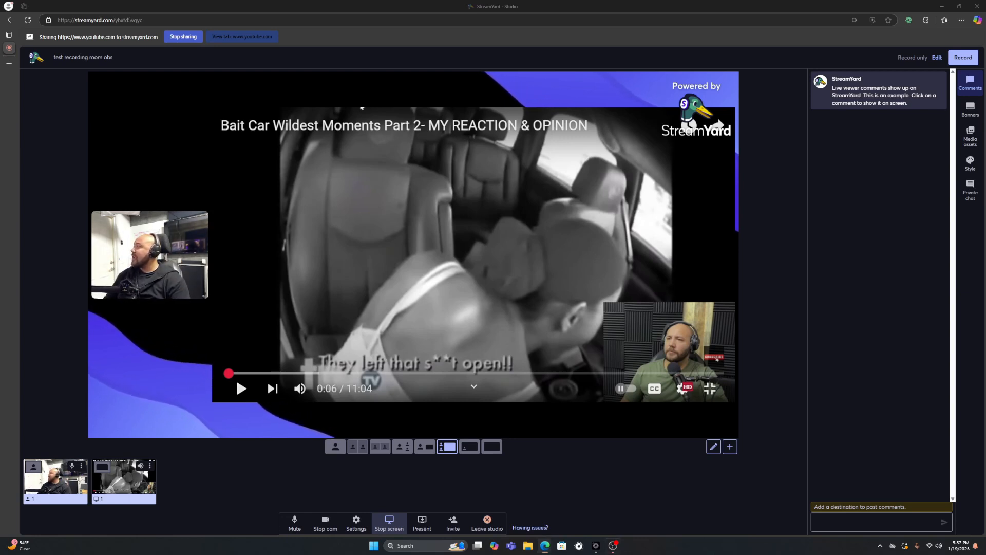
Play the YouTube video briefly beside the OBS window to check the audio mixer levels, then move both windows off the StreamYard studio.
left_click_drag(0, 161, 813, 86)
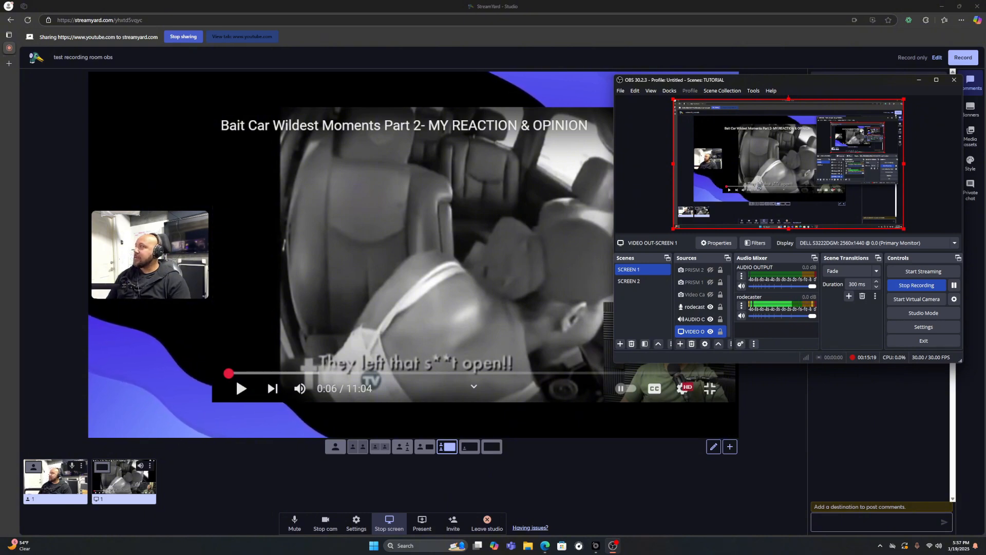
left_click_drag(0, 89, 237, 88)
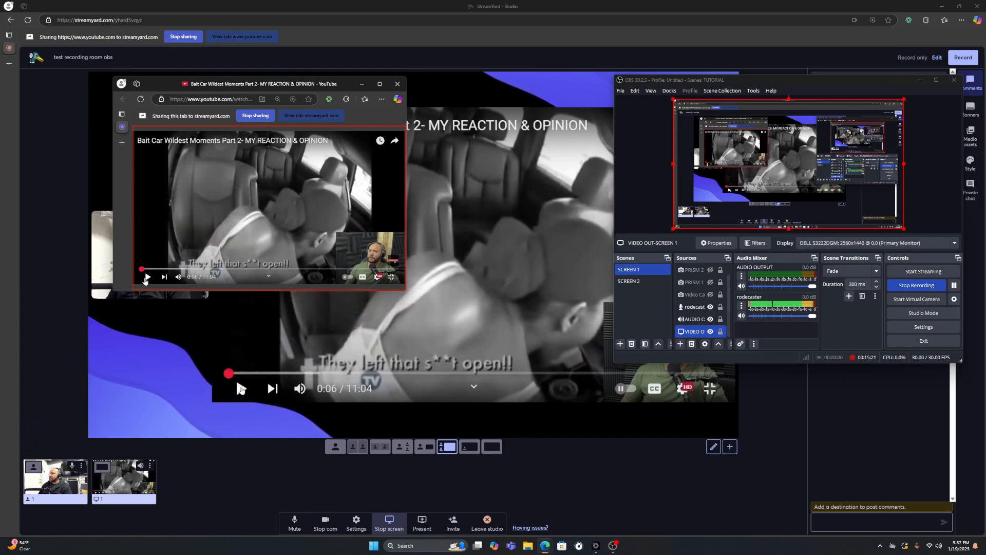
left_click(147, 278)
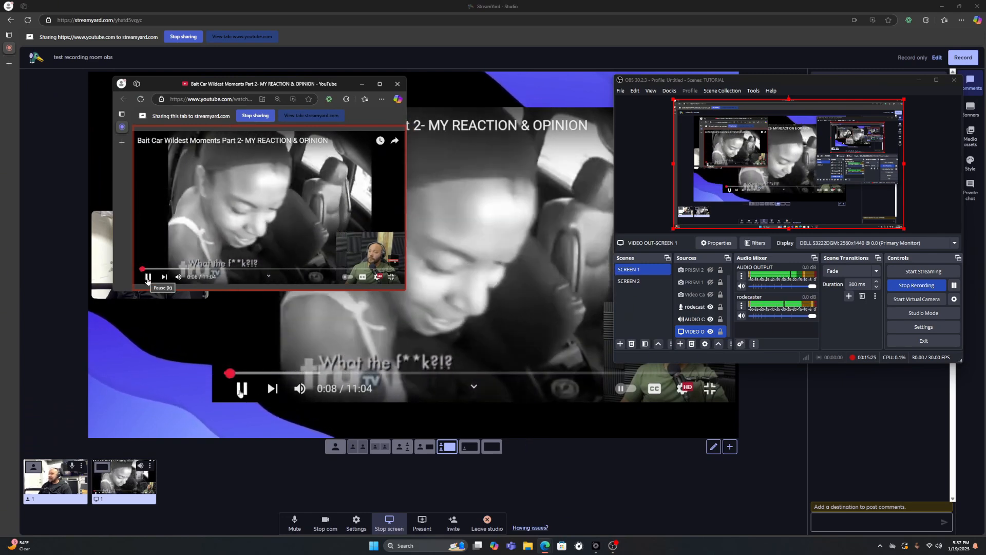
left_click(147, 278)
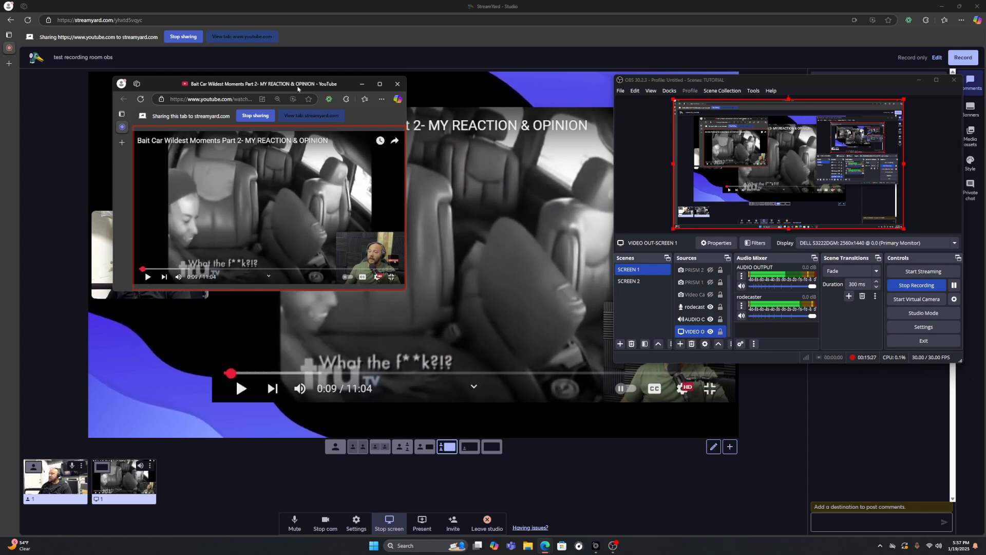
left_click_drag(300, 84, 0, 97)
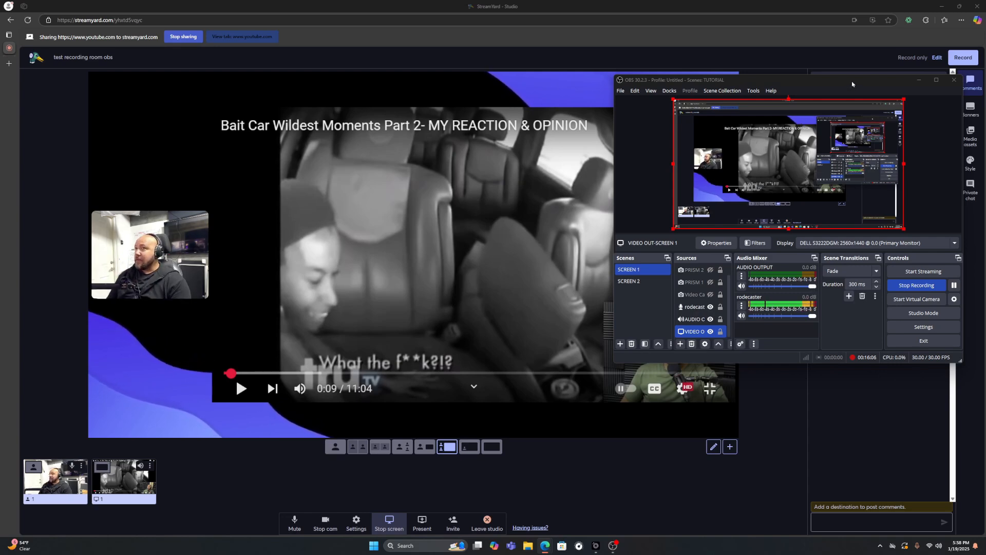
left_click_drag(854, 84, 0, 105)
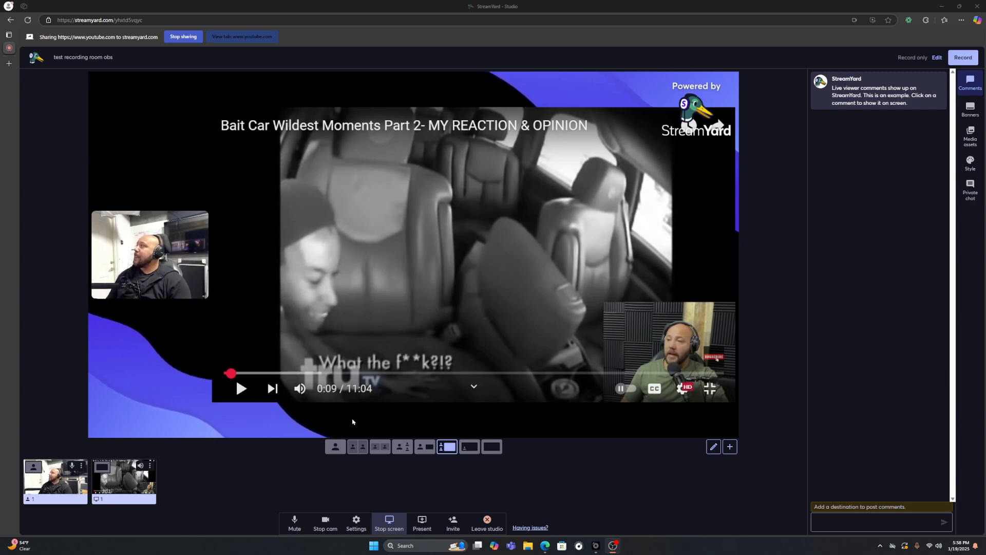
Bring the OBS window back over the studio and toggle the visibility of the rodecaster microphone source.
left_click_drag(0, 176, 671, 134)
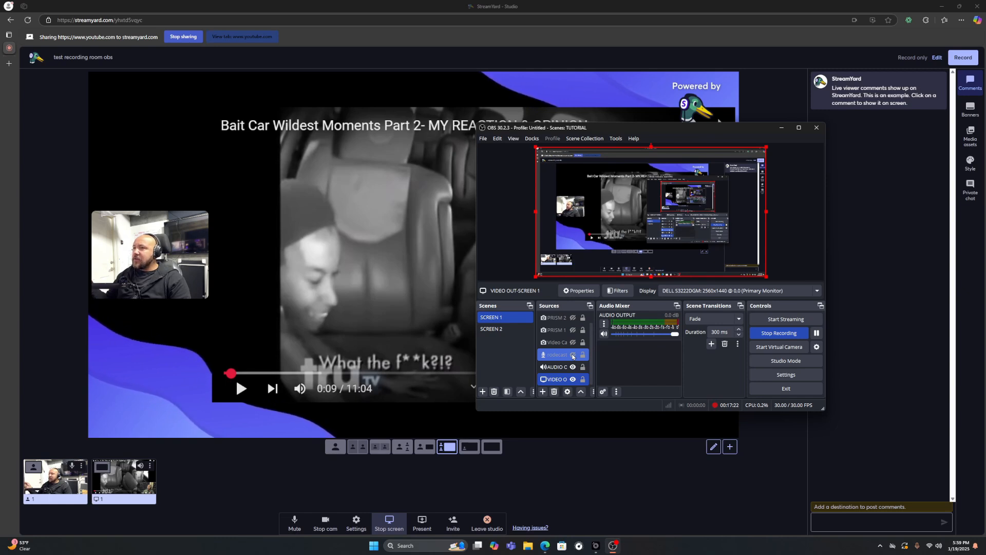
left_click(573, 355)
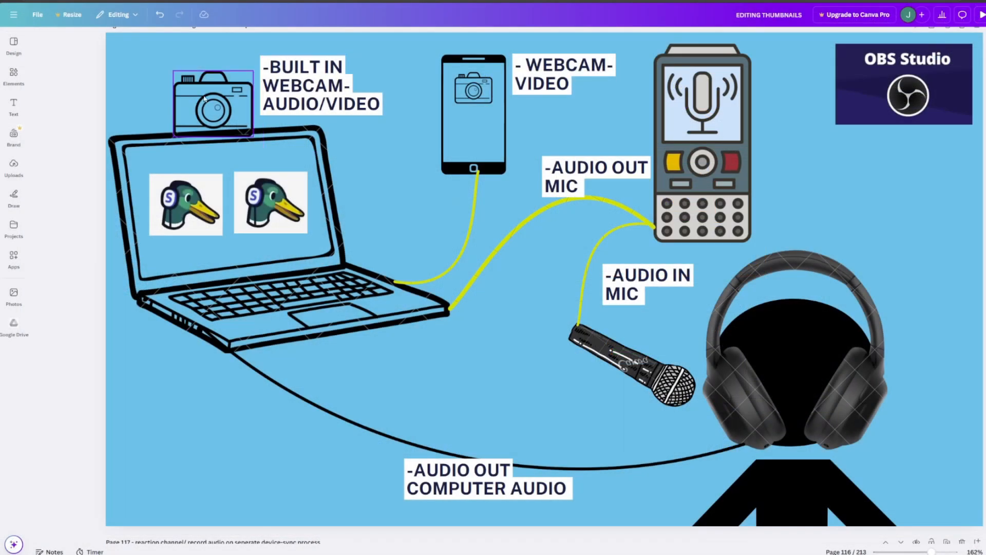
In the Canva setup diagram, delete the camera on top of the laptop and its "BUILT IN WEBCAM-AUDIO/VIDEO" label.
left_click(247, 91)
key("Delete")
left_click(261, 88)
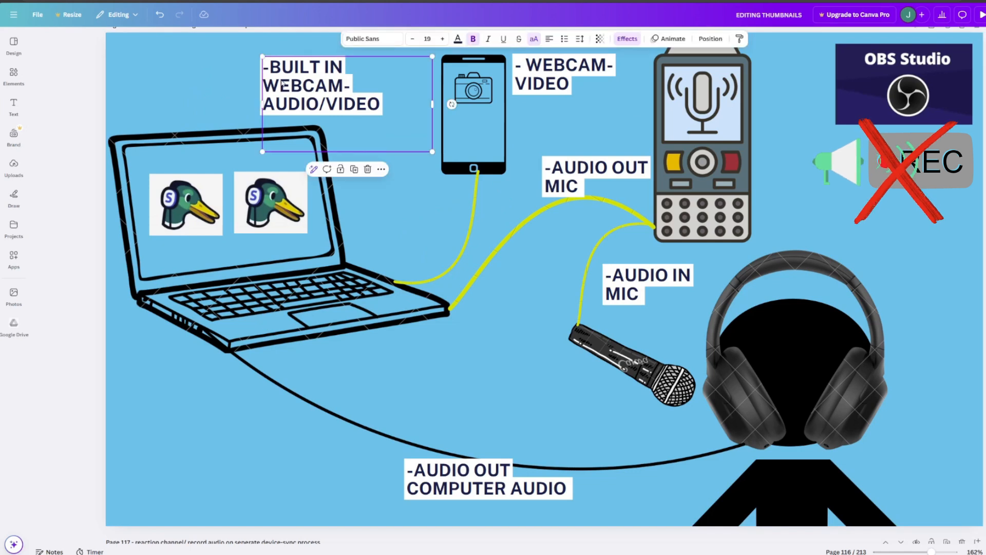
key("Delete")
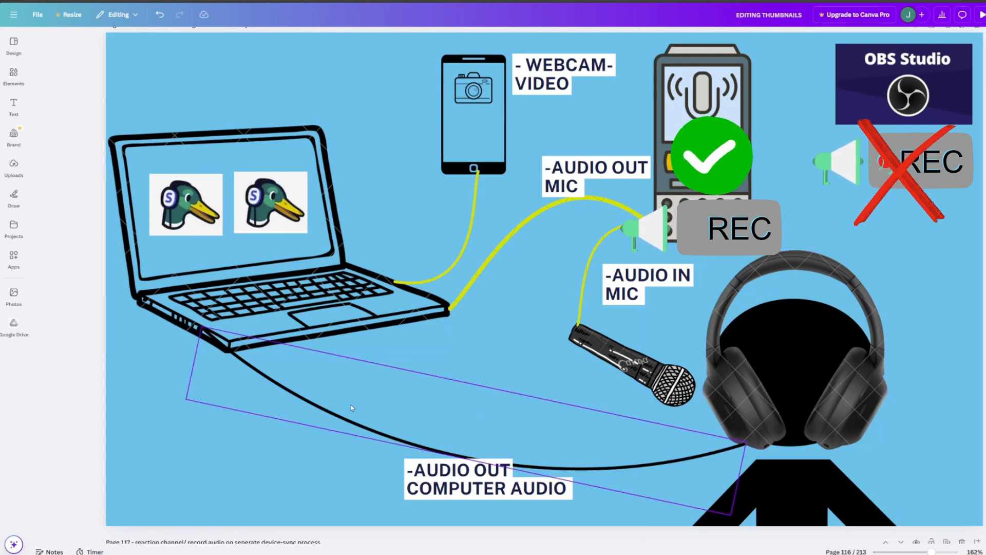
left_click(331, 418)
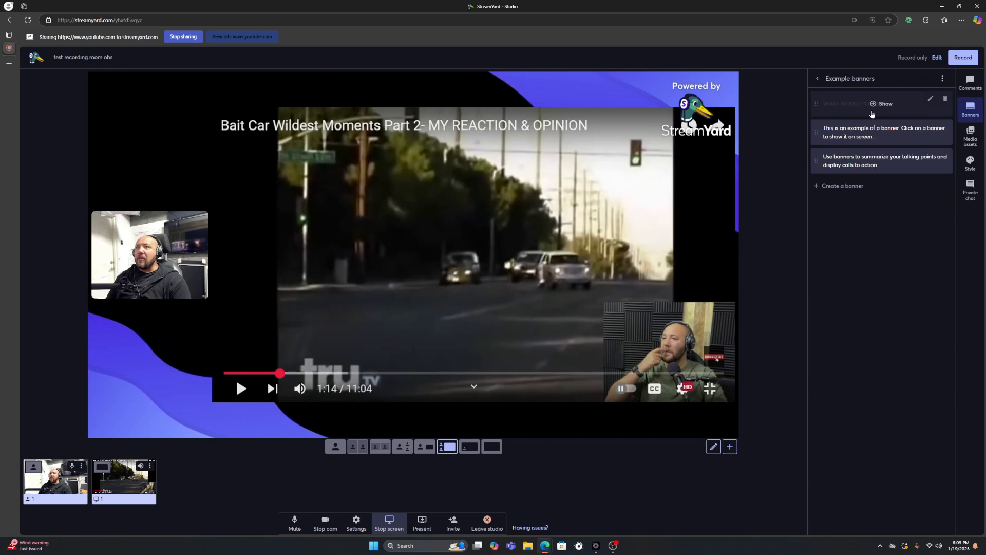
In the StreamYard studio, briefly show and hide the "WHAT WOULD YOU DO?" banner, then view the media assets and return to the banners.
left_click(872, 114)
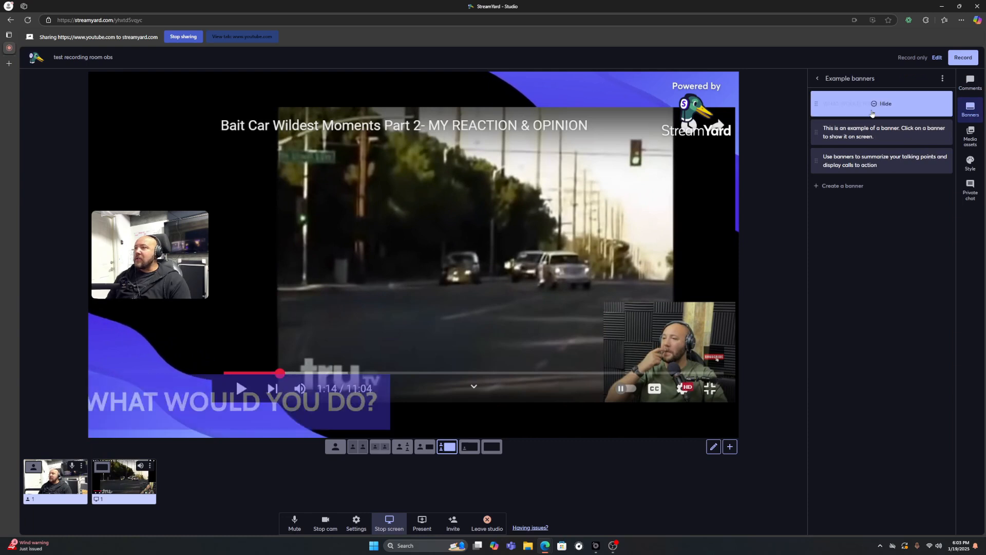
left_click(872, 114)
left_click(970, 140)
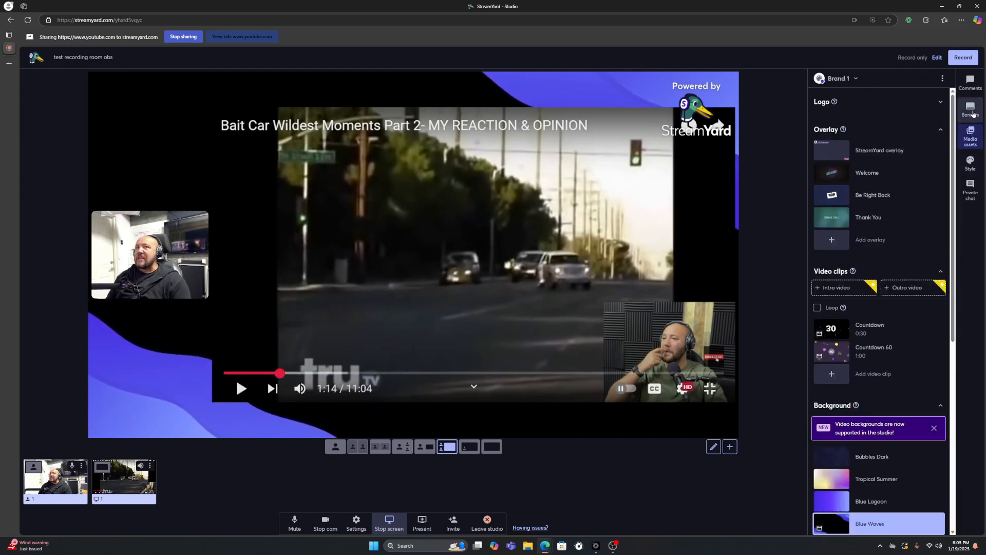
left_click(970, 109)
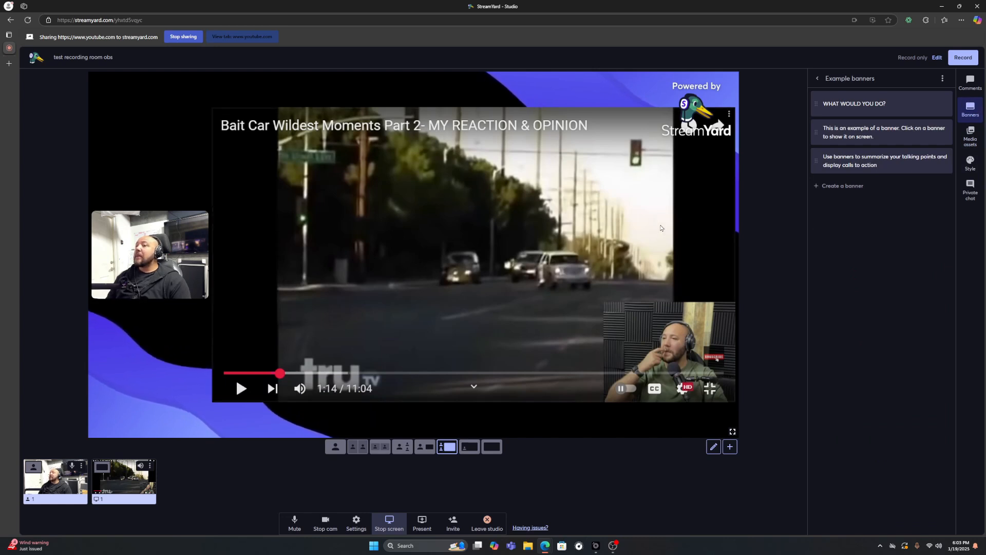